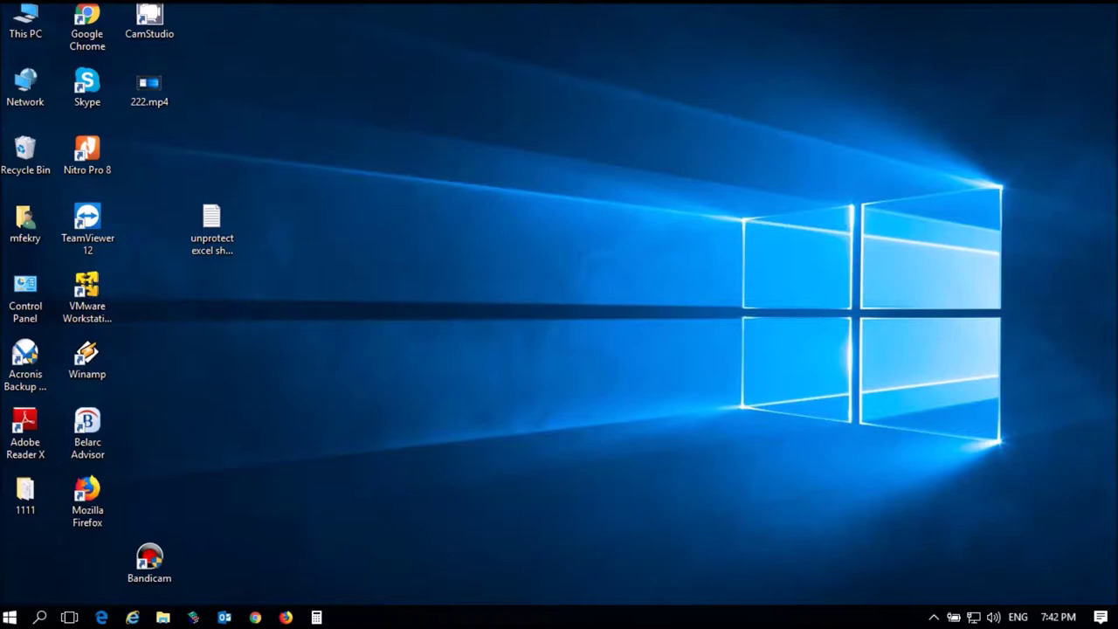
Open the unprotect excel sheets.txt notes in Notepad and highlight the greeting line.
double_click(211, 227)
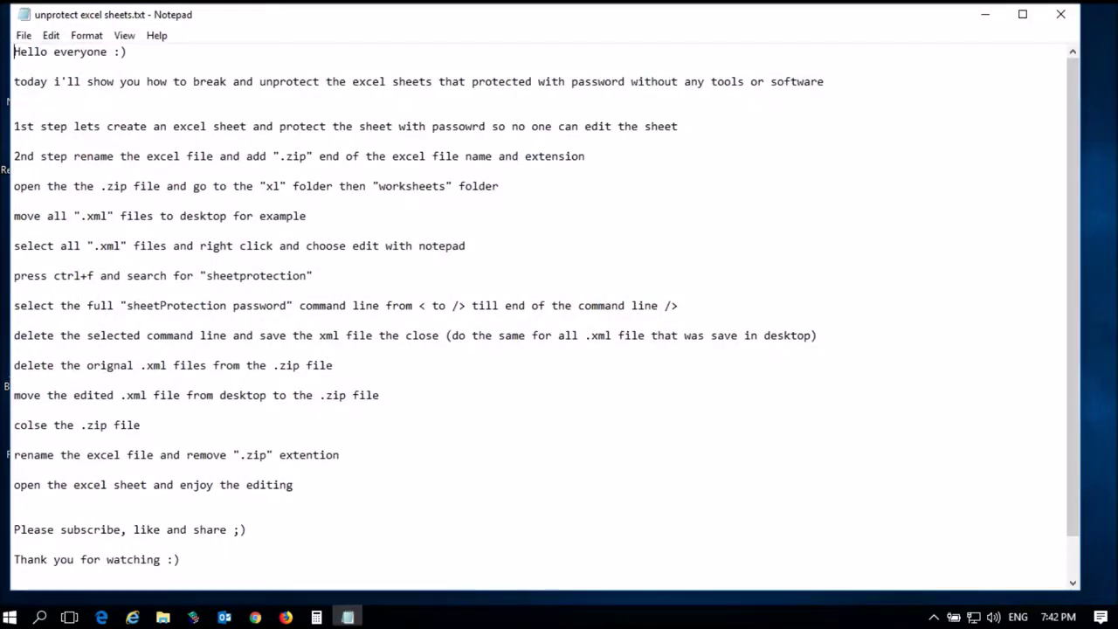
key("shift+Right")
key("shift+Right")
key("shift+Right")
key("shift+Right")
key("shift+Right")
key("shift+Right")
key("shift+Left")
key("shift+Left")
key("shift+Left")
key("shift+Left")
key("shift+Left")
key("shift+Left")
key("shift+Right")
key("shift+Right")
key("shift+Right")
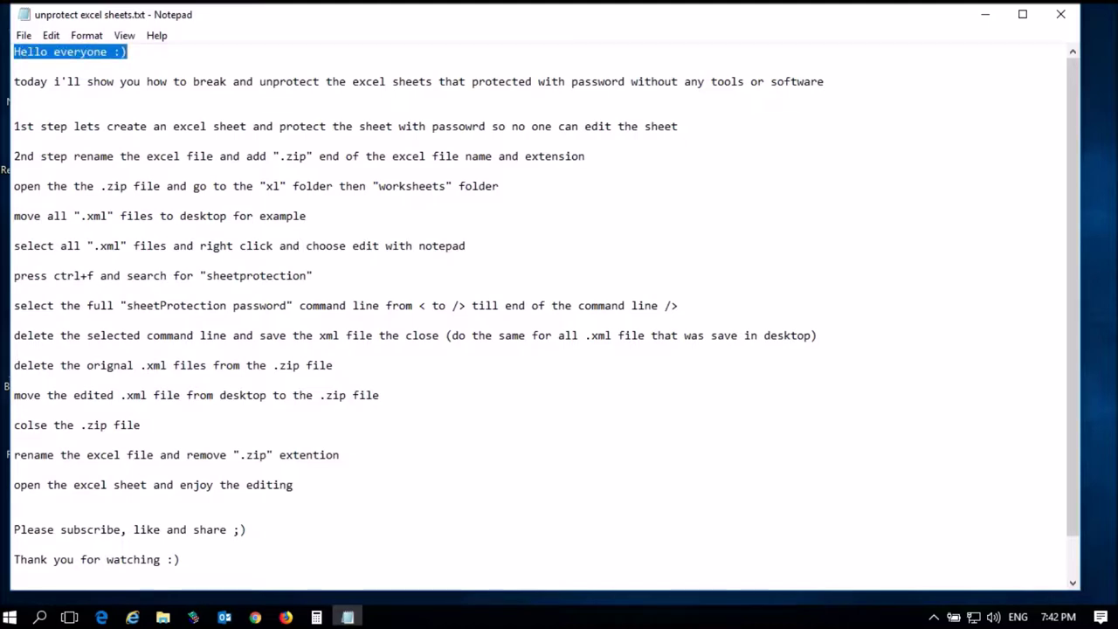
key("shift+Right")
key("shift+Right")
key("shift+Right")
Highlight the introduction line of the notes while reading it.
left_click(14, 81)
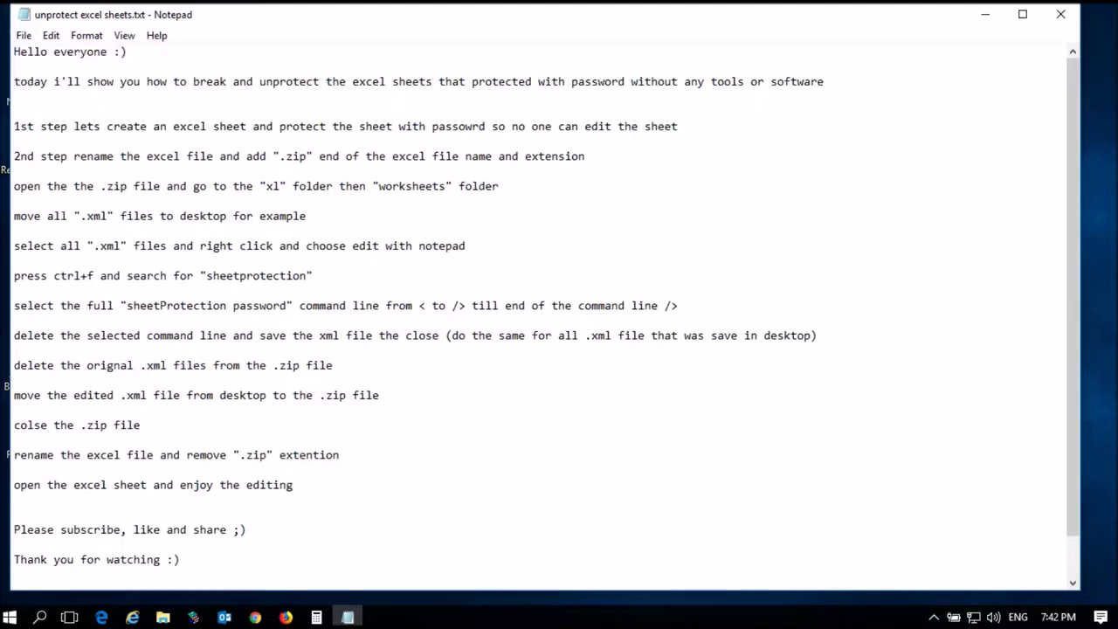
key("shift+Right")
key("shift+Right")
key("shift+Right")
key("shift+Right")
key("shift+Right")
key("shift+Right")
key("shift+Right")
key("shift+Right")
key("shift+Right")
key("shift+Right")
key("shift+Right")
key("shift+Right")
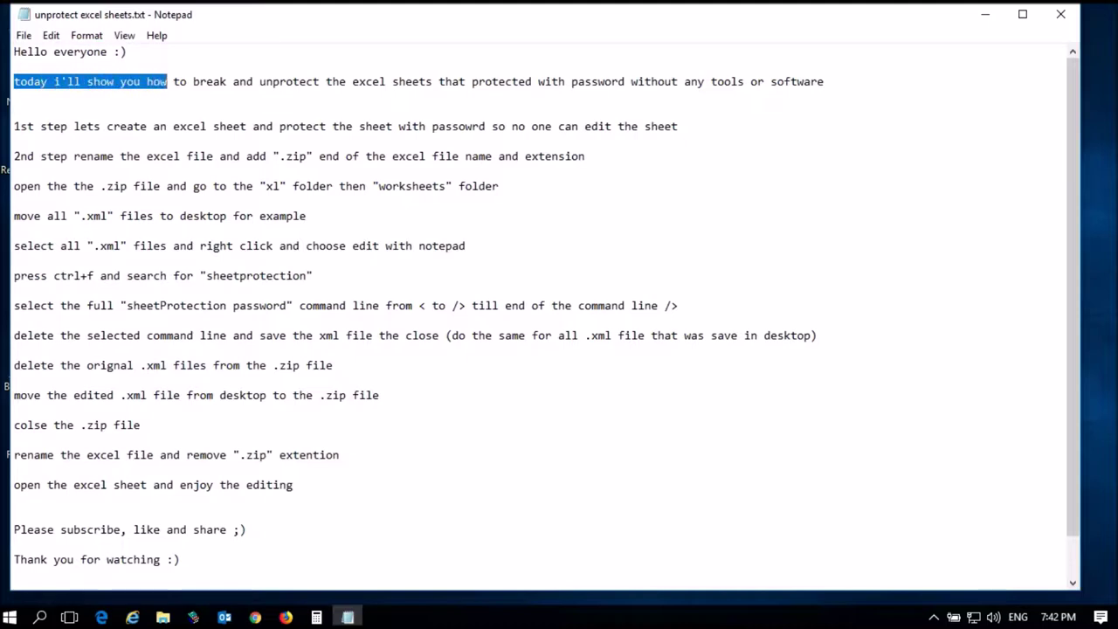
key("shift+Right")
key("shift+Right")
key("shift+Right")
key("shift+Right")
key("shift+Right")
key("shift+Right")
key("shift+Right")
key("shift+Right")
key("shift+Right")
key("shift+Right")
key("shift+Right")
key("shift+Right")
key("shift+Right")
key("shift+Right")
key("shift+Right")
key("shift+Left")
key("shift+Left")
key("shift+Left")
key("shift+Left")
key("shift+Right")
key("shift+Right")
key("shift+Right")
key("shift+Right")
key("shift+Right")
key("shift+Right")
key("shift+Right")
key("shift+Right")
key("shift+Right")
key("shift+Right")
key("shift+Right")
key("shift+Right")
key("shift+Right")
key("shift+Right")
key("shift+Right")
key("shift+Right")
key("shift+Right")
key("shift+Right")
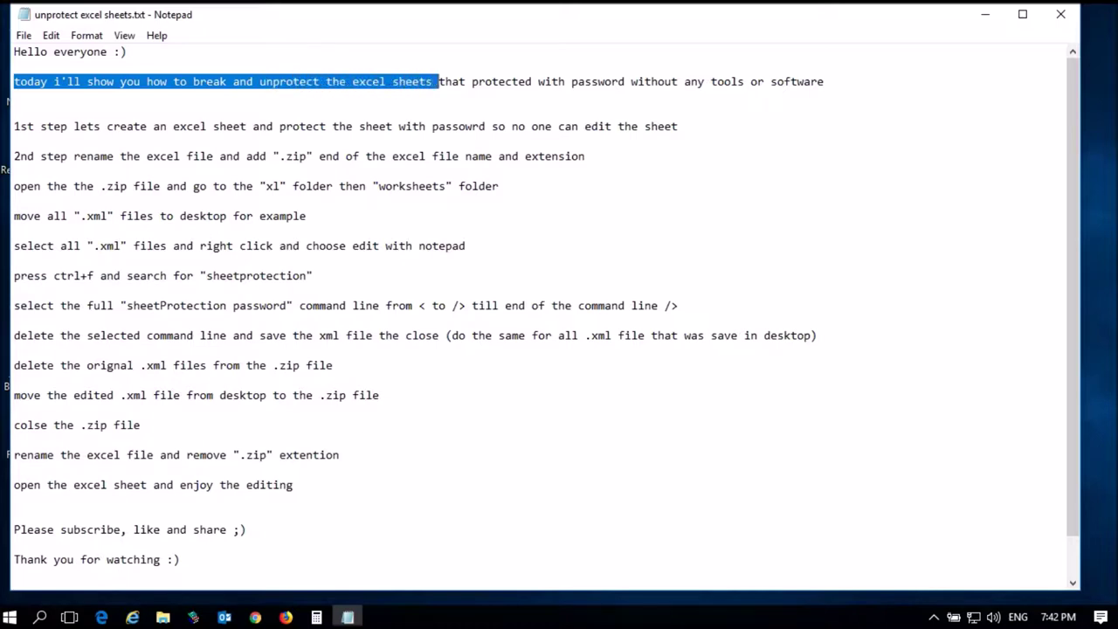
key("shift+Right")
key("shift+Right")
key("shift+Right")
key("shift+Right")
key("shift+Right")
key("shift+Right")
key("shift+Right")
key("shift+Right")
key("shift+Right")
key("shift+Right")
key("shift+Right")
key("shift+Right")
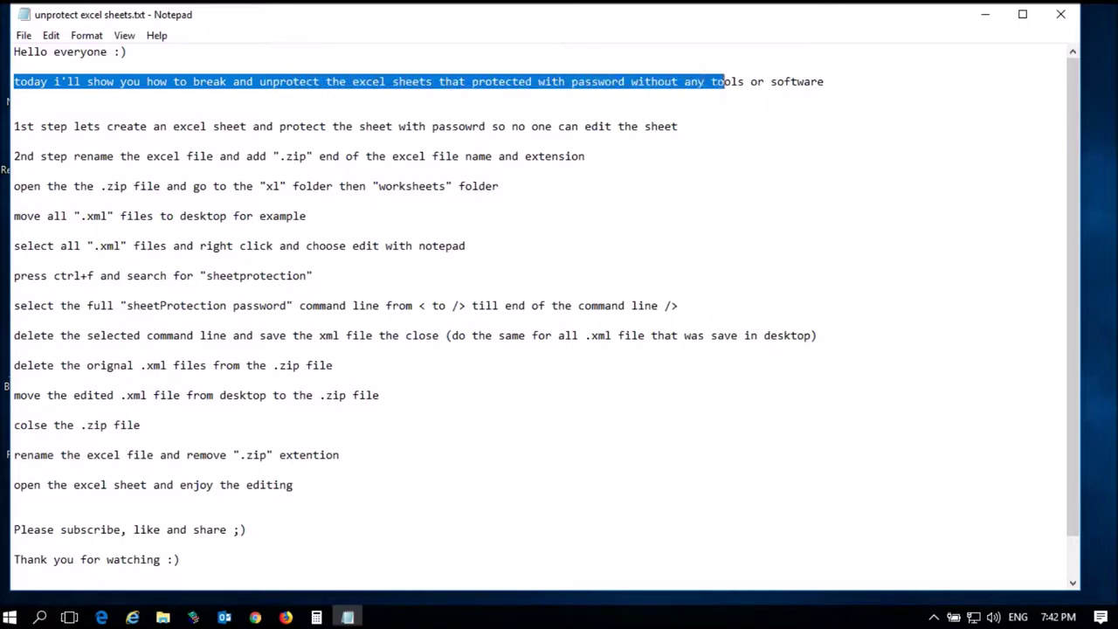
key("shift+Right")
key("shift+Right")
key("shift+Right")
key("shift+Right")
key("shift+Right")
key("shift+Right")
key("shift+Left")
key("shift+Left")
key("shift+Left")
key("shift+Left")
key("shift+Left")
key("shift+Left")
key("shift+Right")
key("shift+Right")
key("shift+Right")
key("shift+Left")
key("shift+Left")
key("shift+Left")
key("shift+Right")
key("shift+Right")
key("shift+Right")
key("shift+Right")
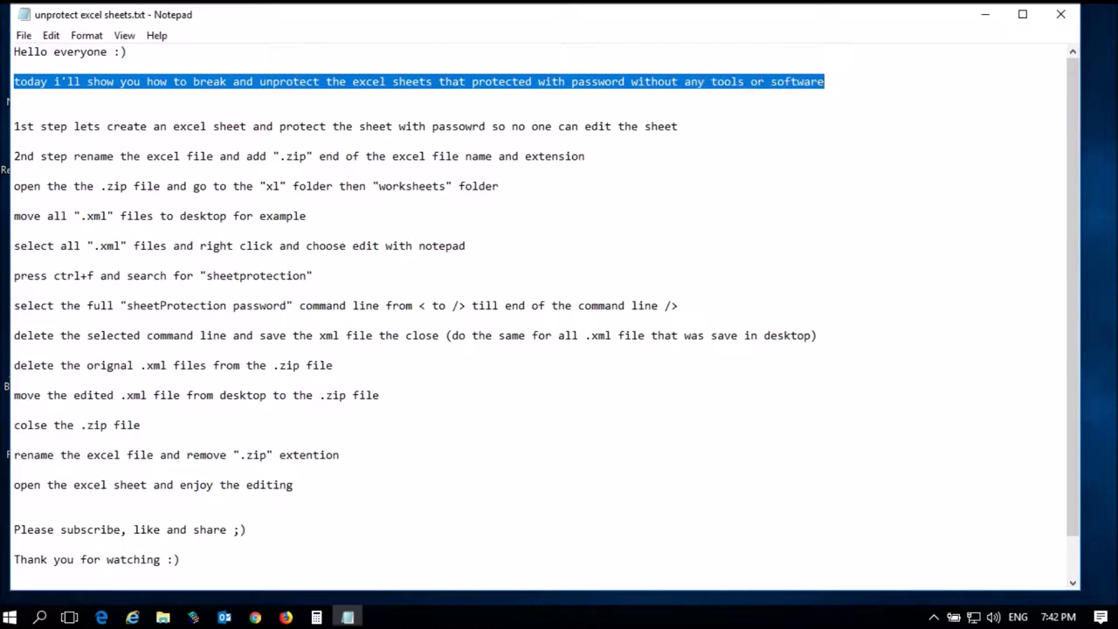
Highlight the 1st step line, then minimize Notepad to reveal the desktop.
left_click(14, 126)
key("shift+Right")
key("shift+Right")
key("shift+Right")
key("shift+Right")
key("shift+Right")
key("shift+Right")
key("shift+Right")
key("shift+Right")
key("shift+Right")
key("shift+Right")
key("shift+Right")
key("shift+Right")
key("shift+Right")
key("shift+Right")
key("shift+Right")
key("shift+Right")
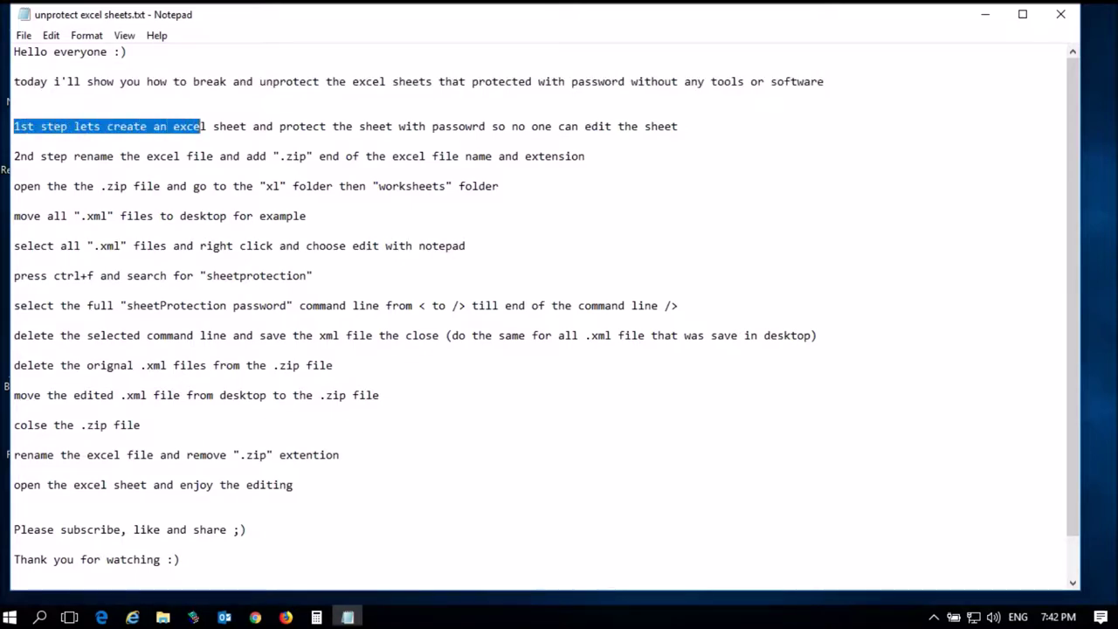
key("shift+Right")
key("shift+Right")
key("shift+Right")
key("shift+Right")
key("shift+Right")
key("shift+Right")
key("shift+Right")
key("shift+Right")
key("shift+Right")
key("shift+Right")
key("shift+Right")
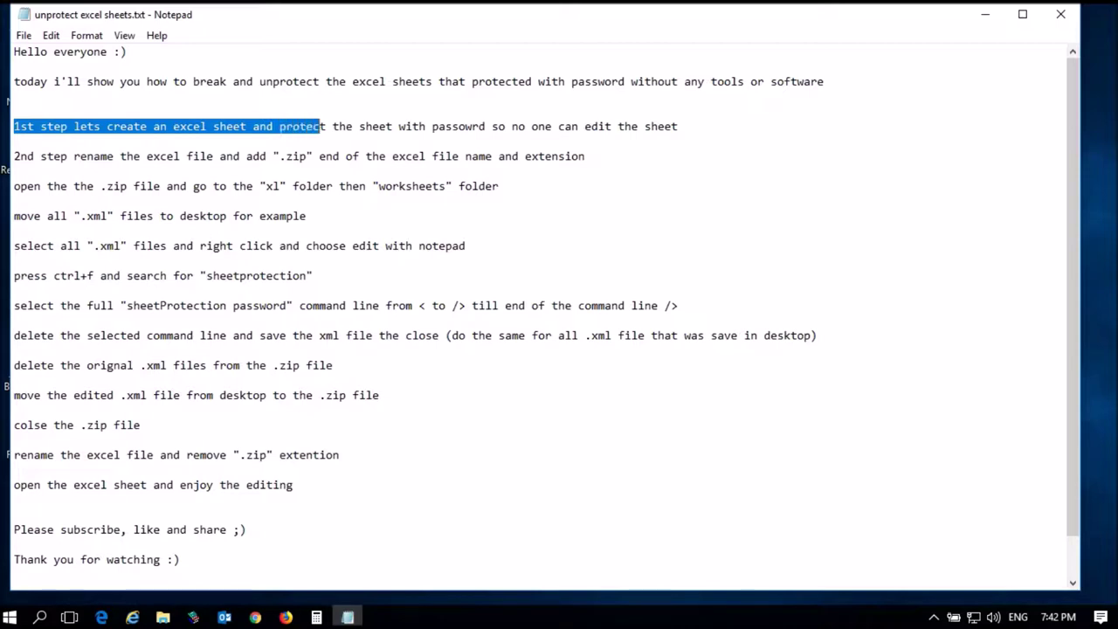
key("shift+Right")
key("shift+Right")
key("shift+Right")
key("shift+Right")
key("shift+Right")
key("shift+Right")
key("shift+Right")
key("shift+Right")
key("shift+Right")
key("shift+Right")
key("shift+Right")
key("shift+Right")
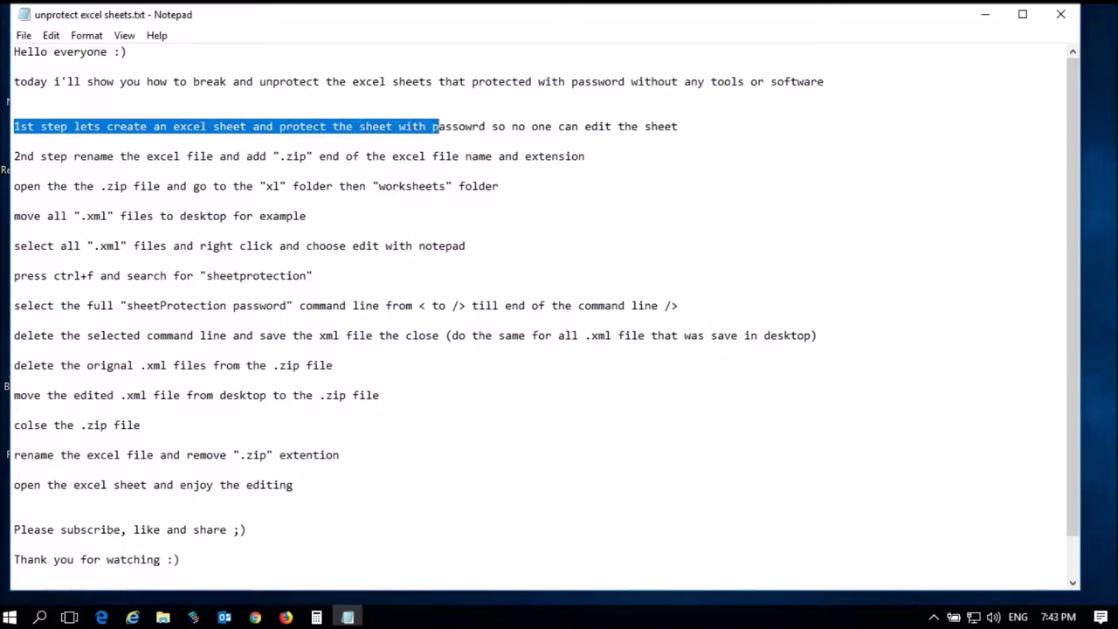
key("shift+Right")
key("shift+Right")
key("shift+Right")
key("shift+Left")
key("shift+Right")
key("shift+Right")
key("shift+Right")
key("shift+Right")
key("shift+Right")
key("shift+Right")
key("shift+Right")
key("shift+Right")
key("shift+Right")
key("shift+Left")
key("shift+Left")
key("shift+Left")
key("shift+Left")
key("shift+Left")
key("shift+Left")
key("shift+Right")
key("shift+Right")
key("shift+Right")
key("shift+Right")
key("shift+Right")
key("shift+Right")
key("shift+Right")
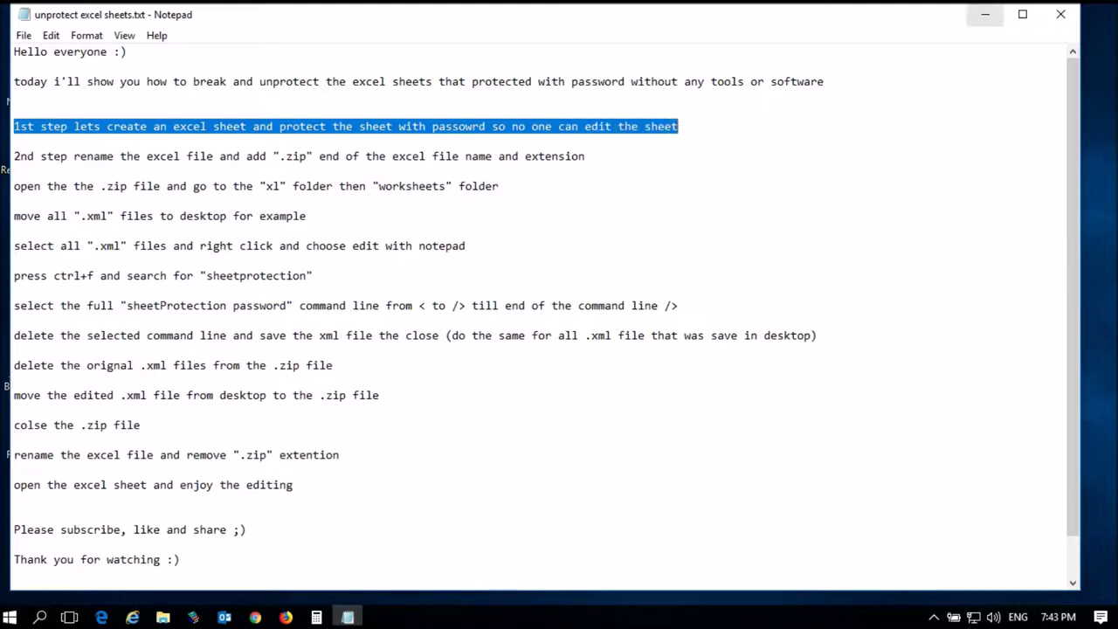
left_click(985, 13)
right_click(428, 229)
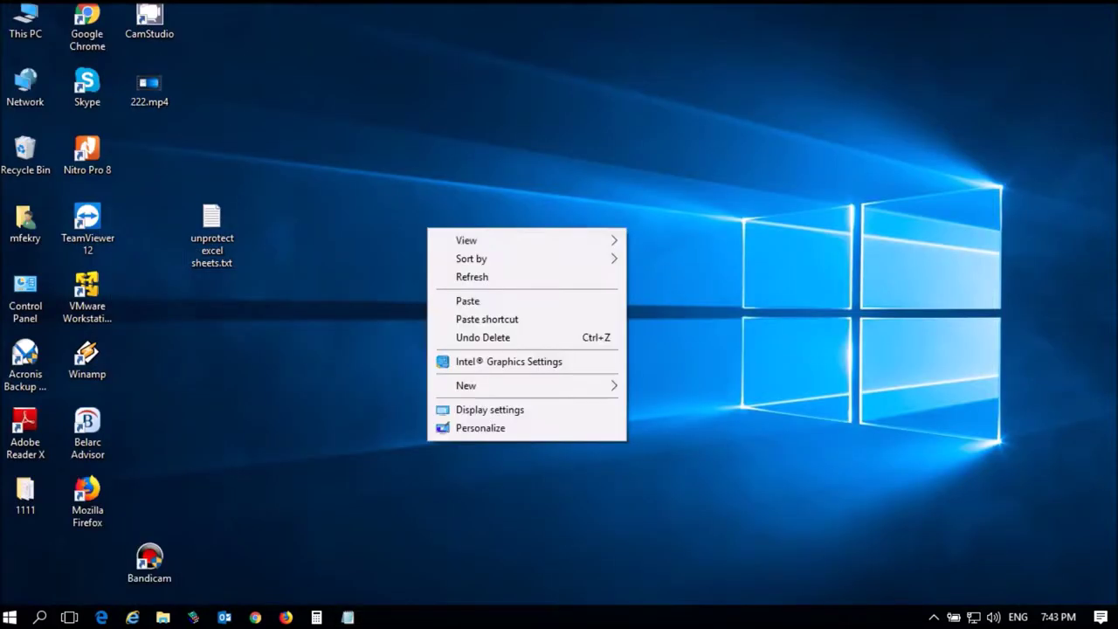
Create a new Microsoft Excel Worksheet named test on the desktop and open it in Excel.
mouse_move(489, 385)
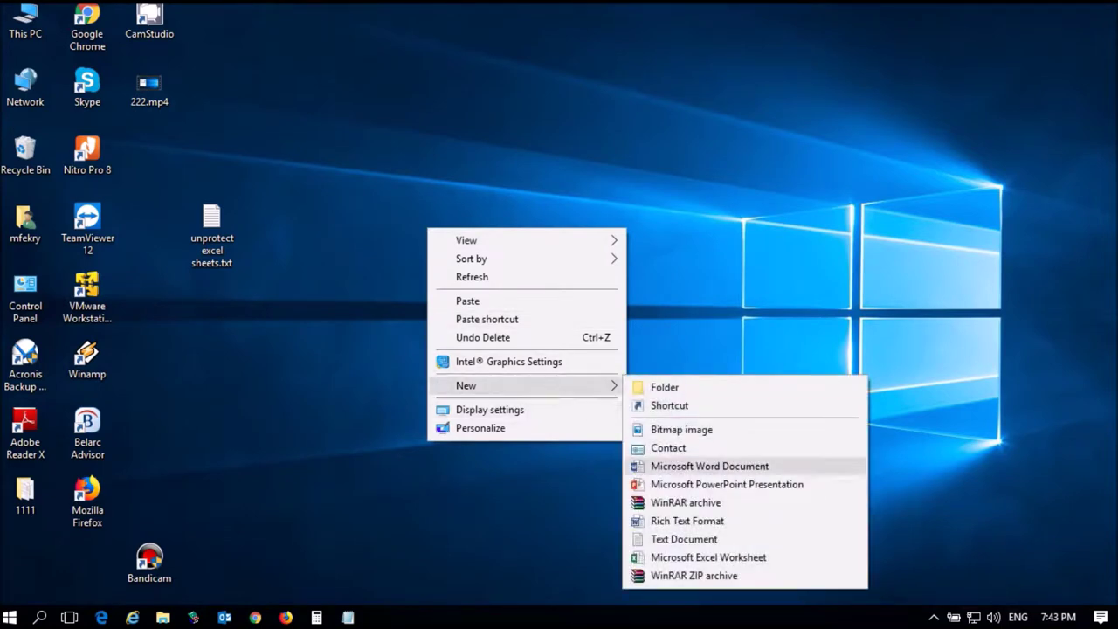
left_click(708, 557)
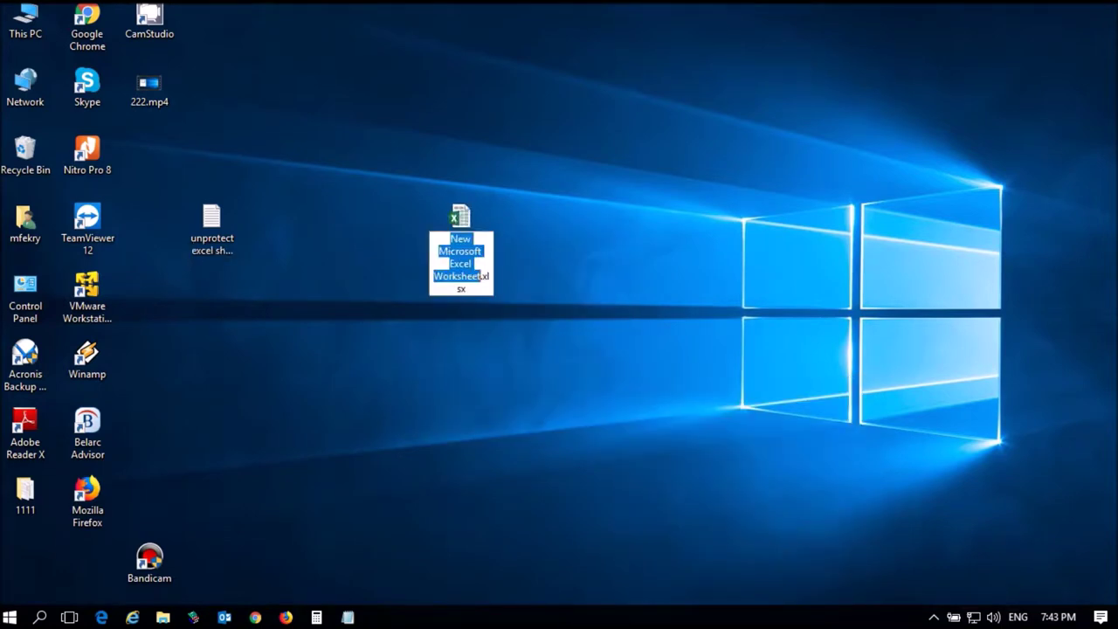
type("test")
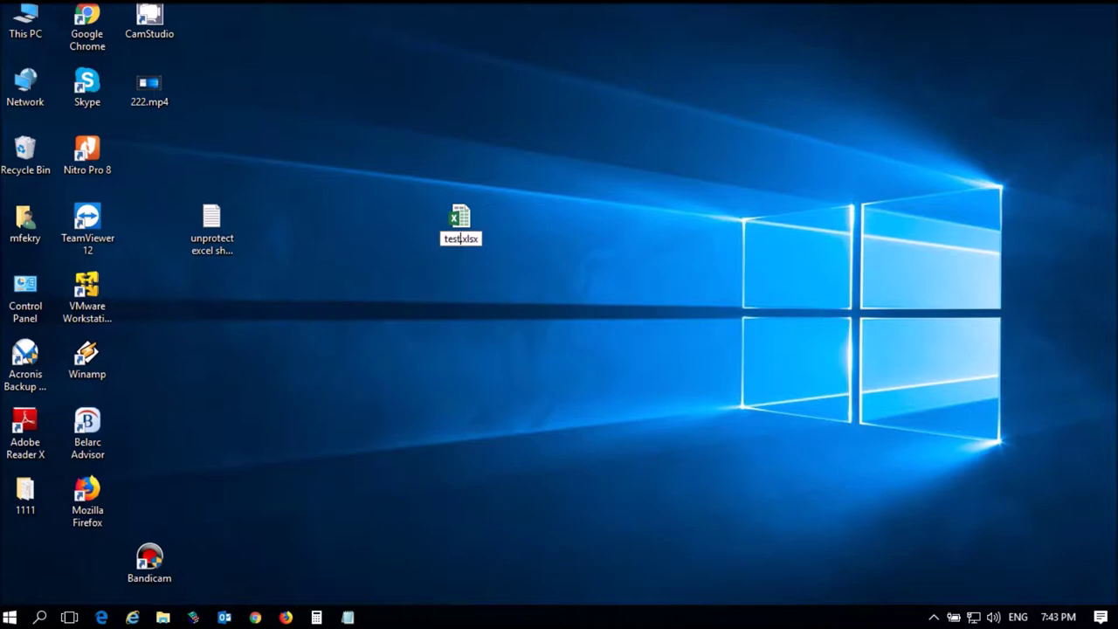
key("Return")
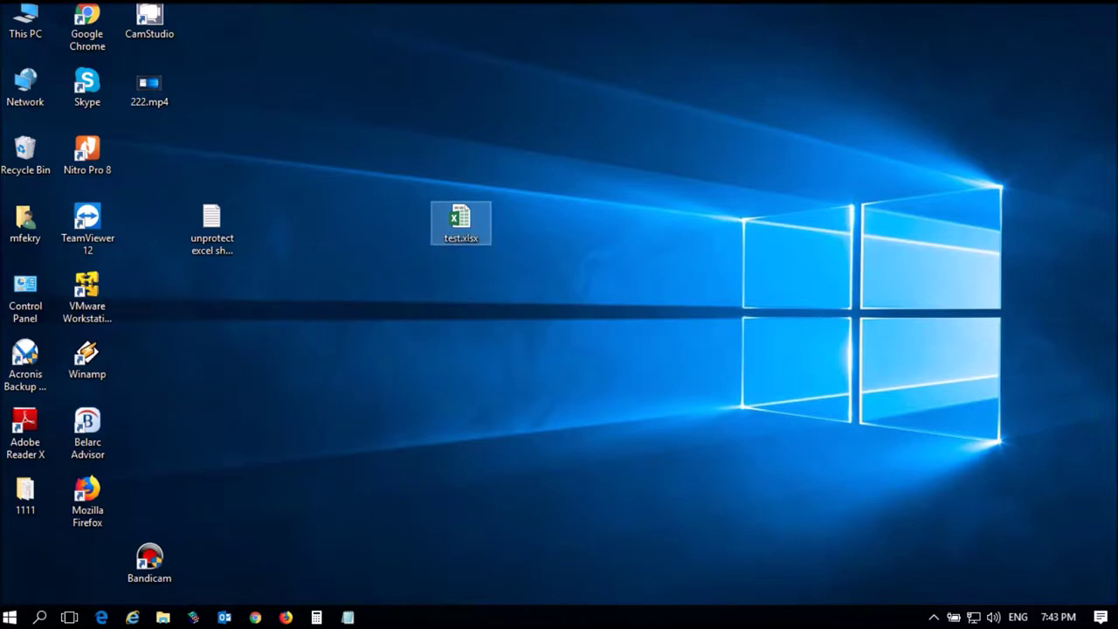
key("Return")
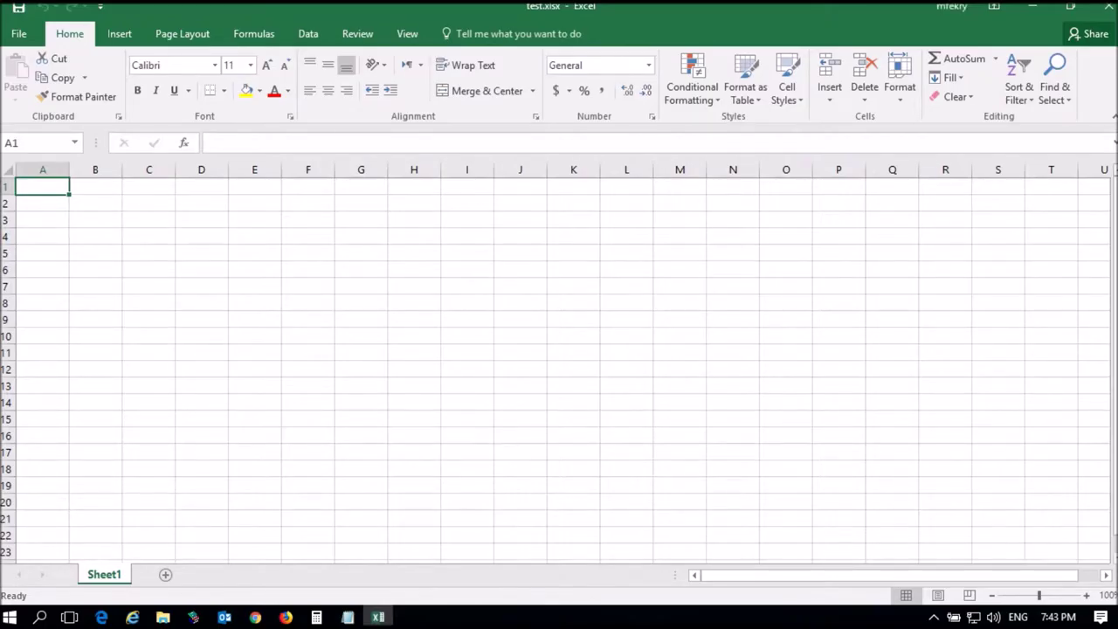
left_click(466, 269)
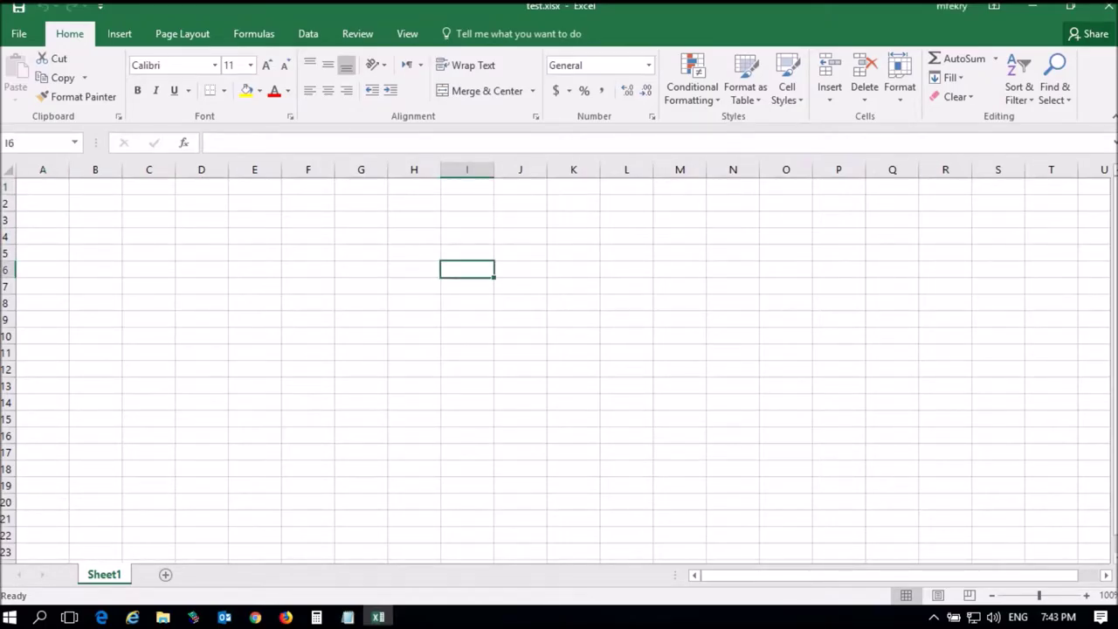
Enter 111, 22, 33 and 44 into cells I6 to I9.
type("111")
key("Return")
type("22")
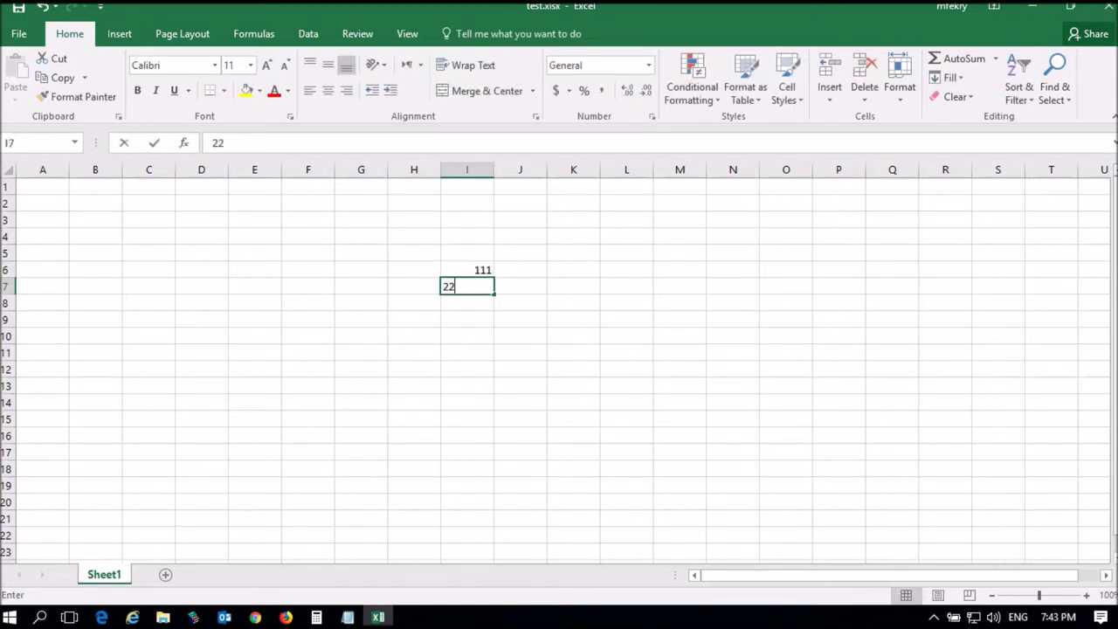
key("Return")
type("33")
key("Return")
type("44")
key("ctrl+Return")
key("Return")
left_click(626, 369)
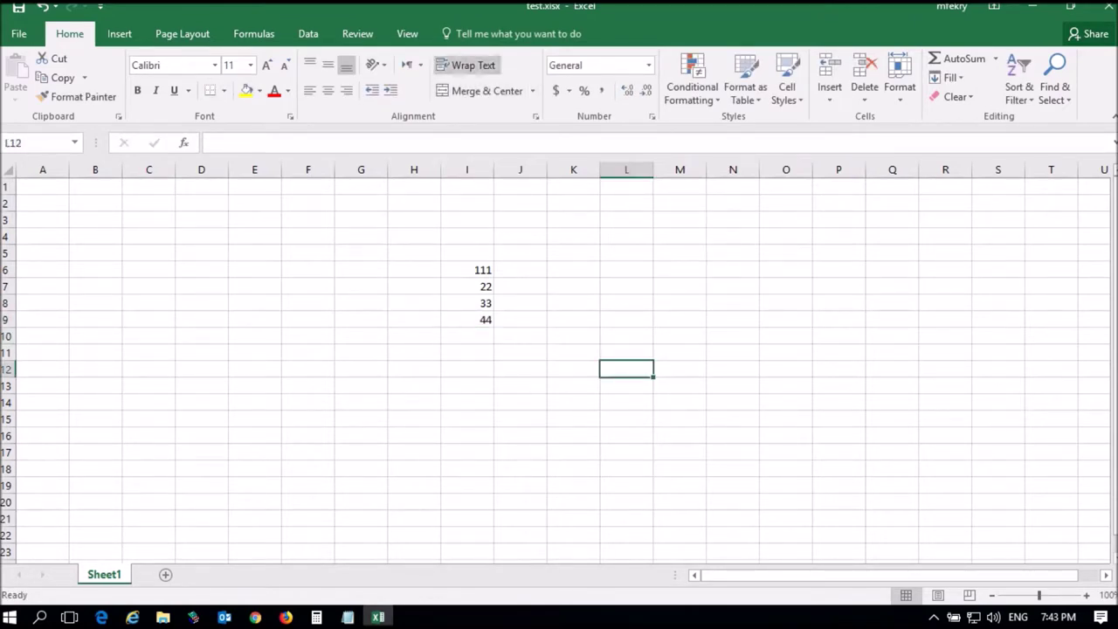
Protect Sheet1 with a password, confirming the re-entered password.
left_click(357, 33)
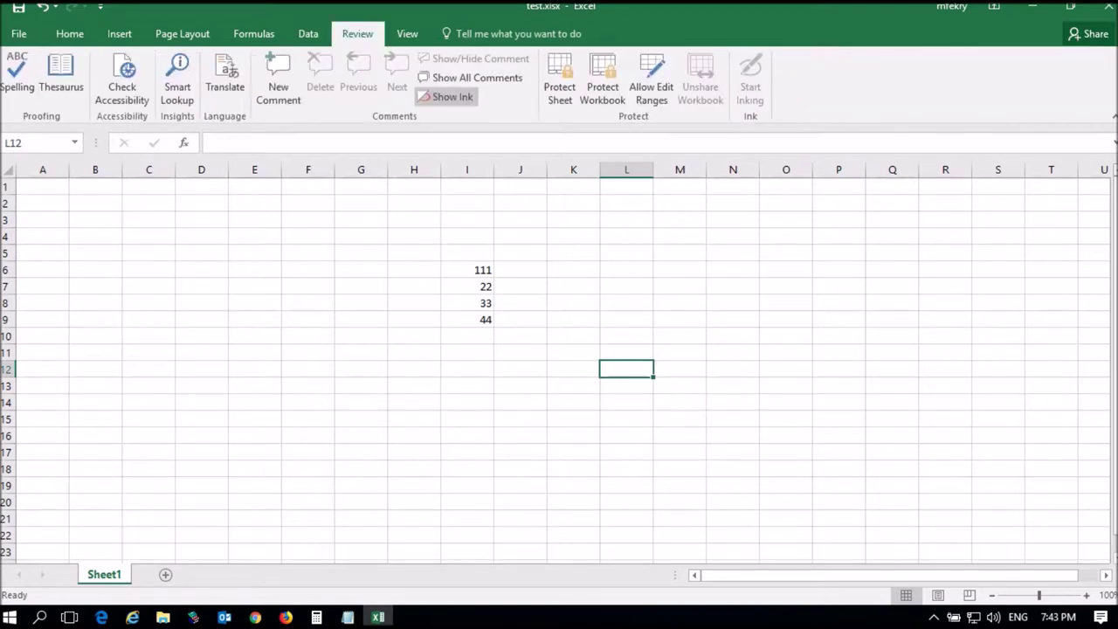
left_click(560, 78)
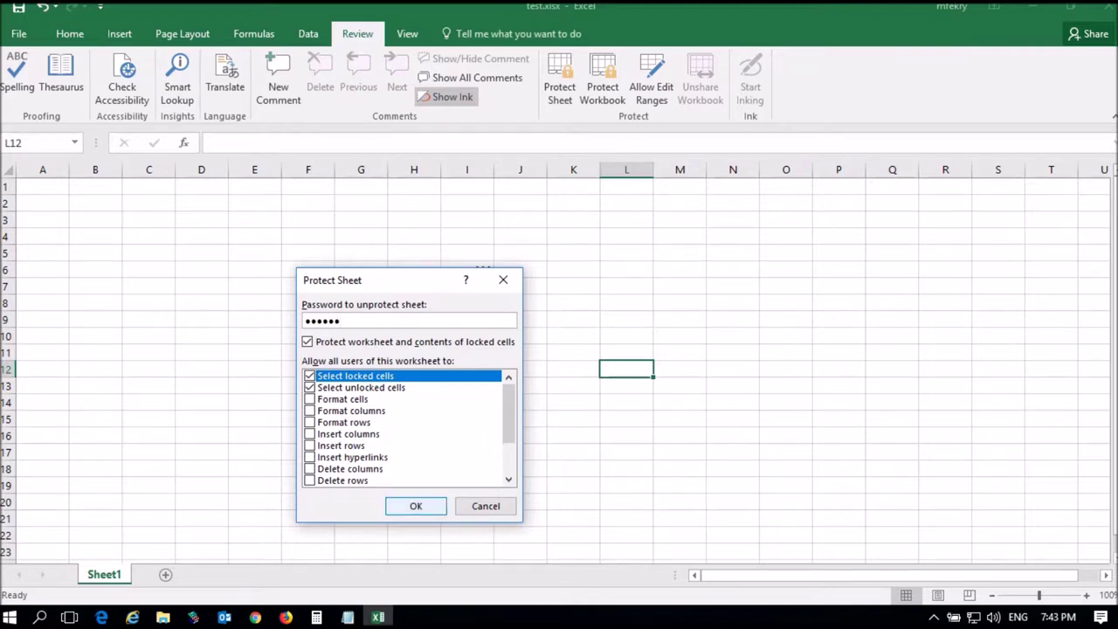
key("Return")
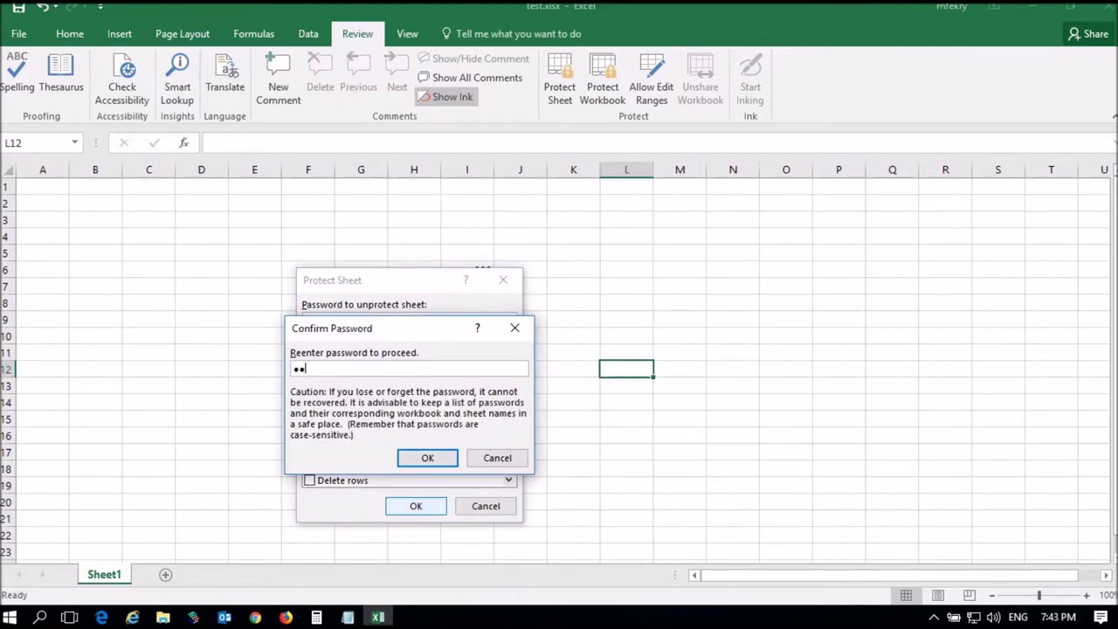
key("Return")
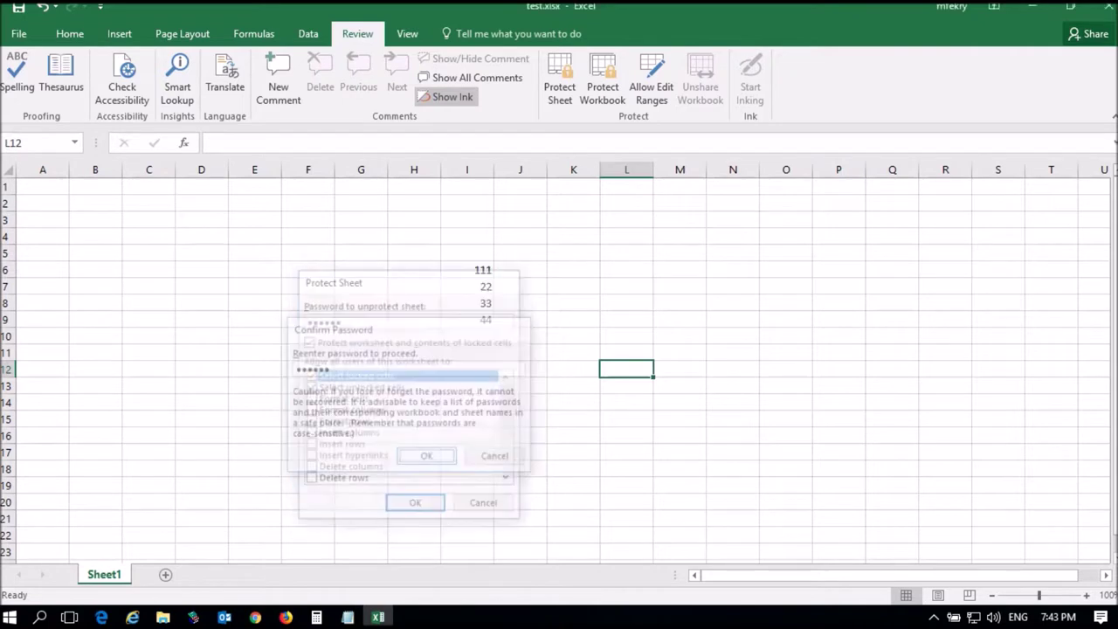
left_click(573, 237)
Try editing K4, I6 and K15, dismiss the protected-sheet warnings, and close the workbook.
double_click(573, 236)
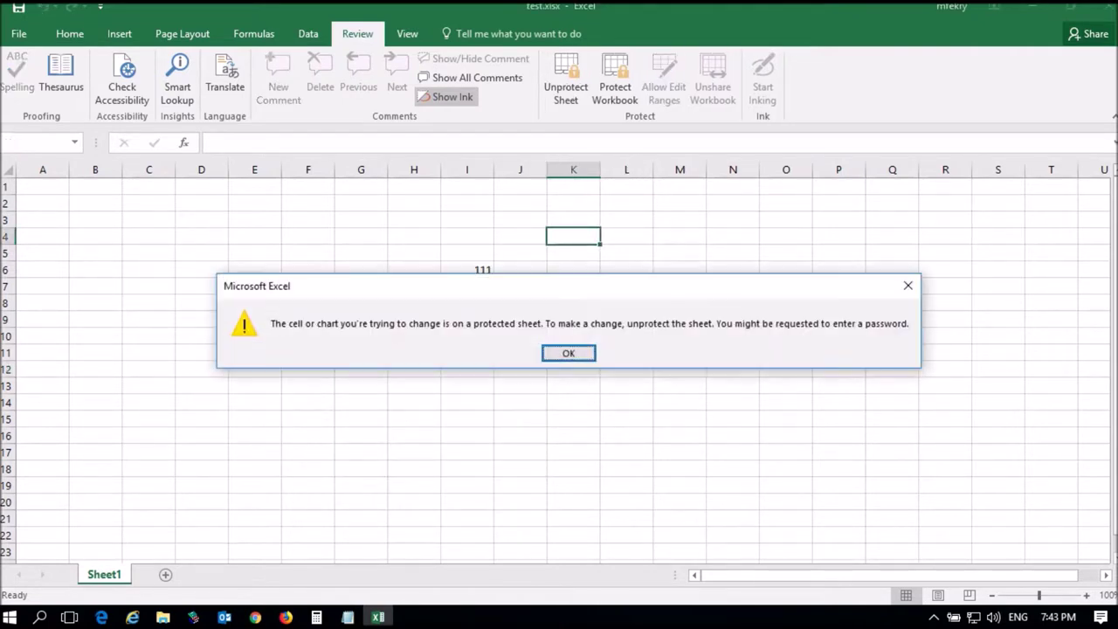
key("Return")
left_click(467, 270)
double_click(467, 269)
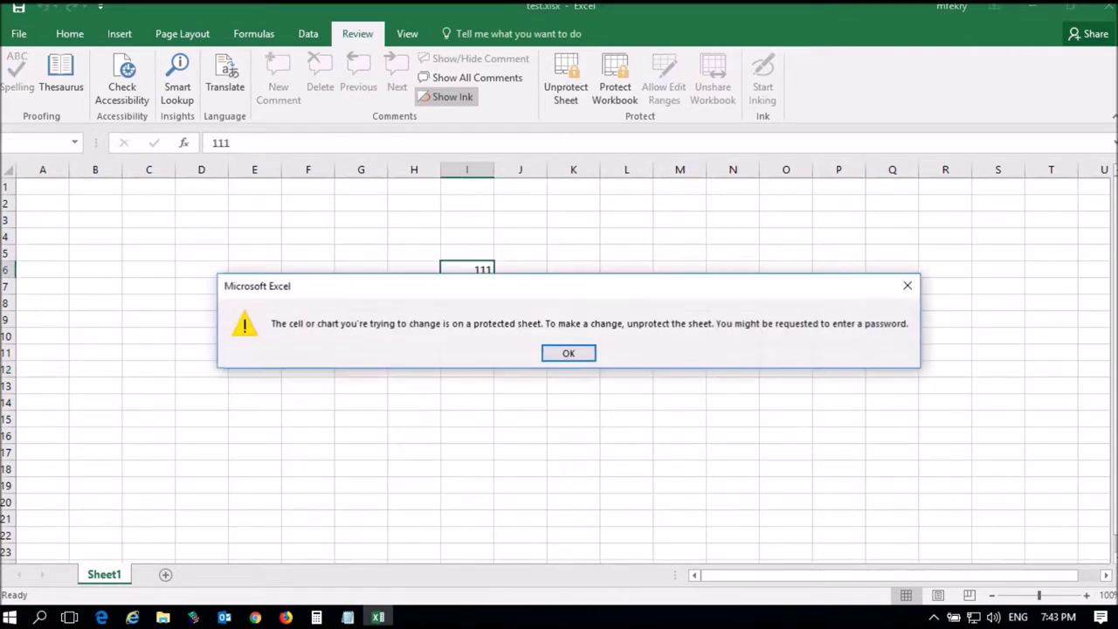
left_click(571, 352)
left_click(555, 394)
double_click(572, 419)
key("Return")
left_click(1104, 7)
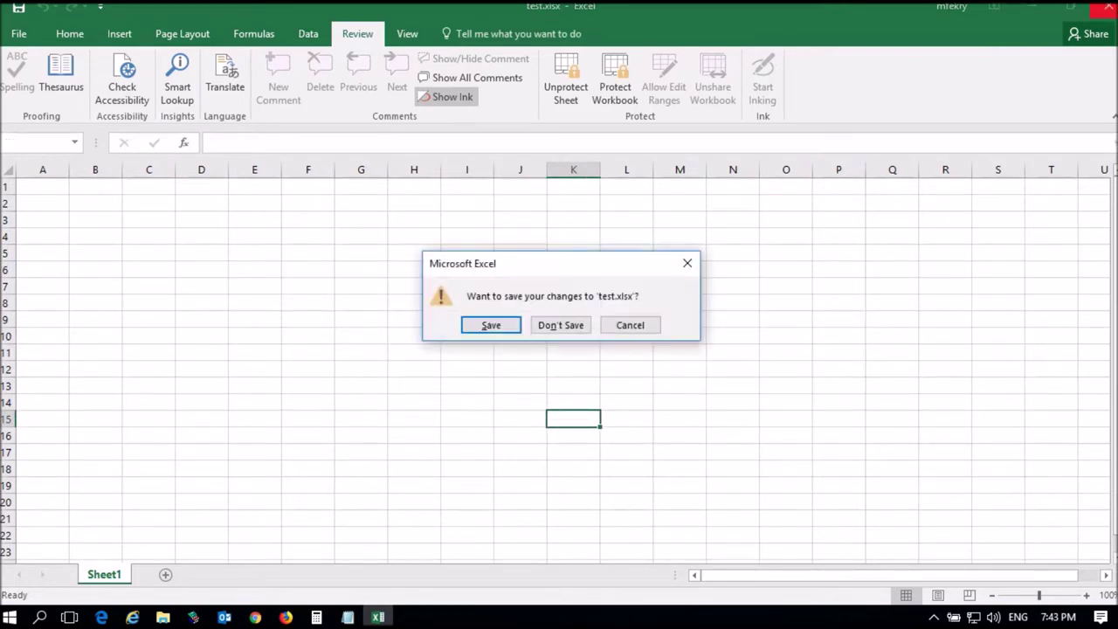
left_click(492, 324)
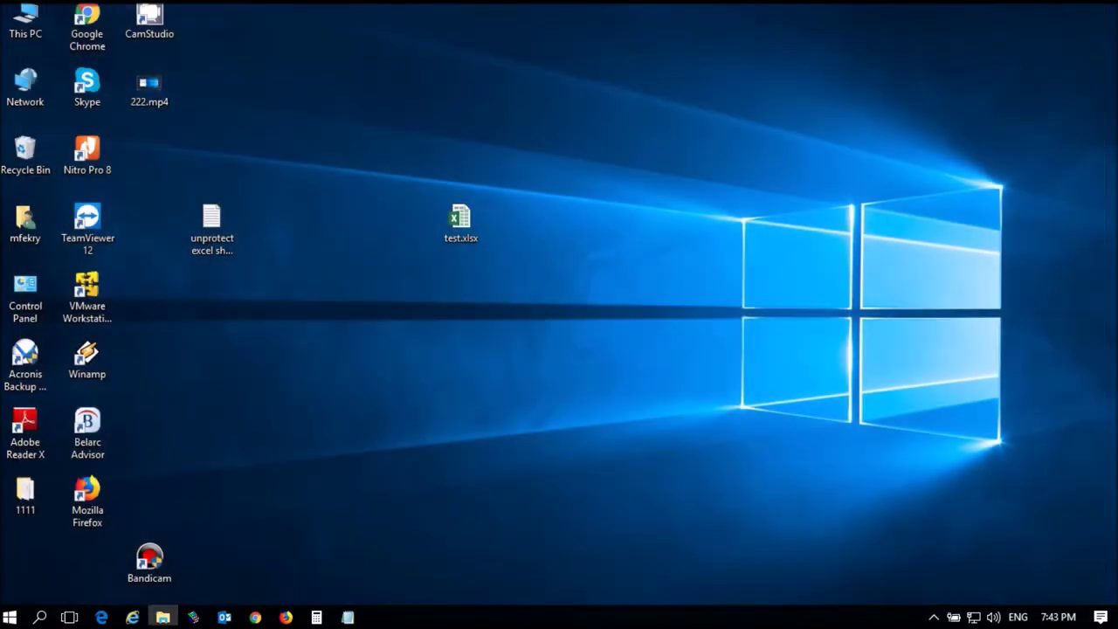
Reopen test.xlsx and confirm cells K6, I6 and I10 still refuse edits.
double_click(460, 223)
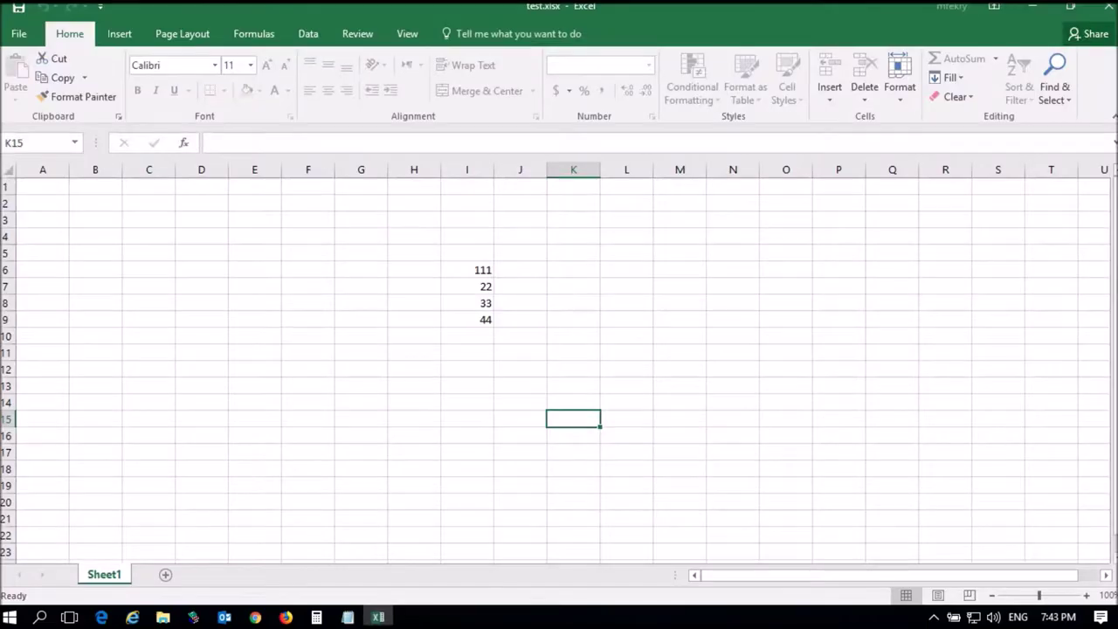
left_click(573, 303)
left_click(573, 269)
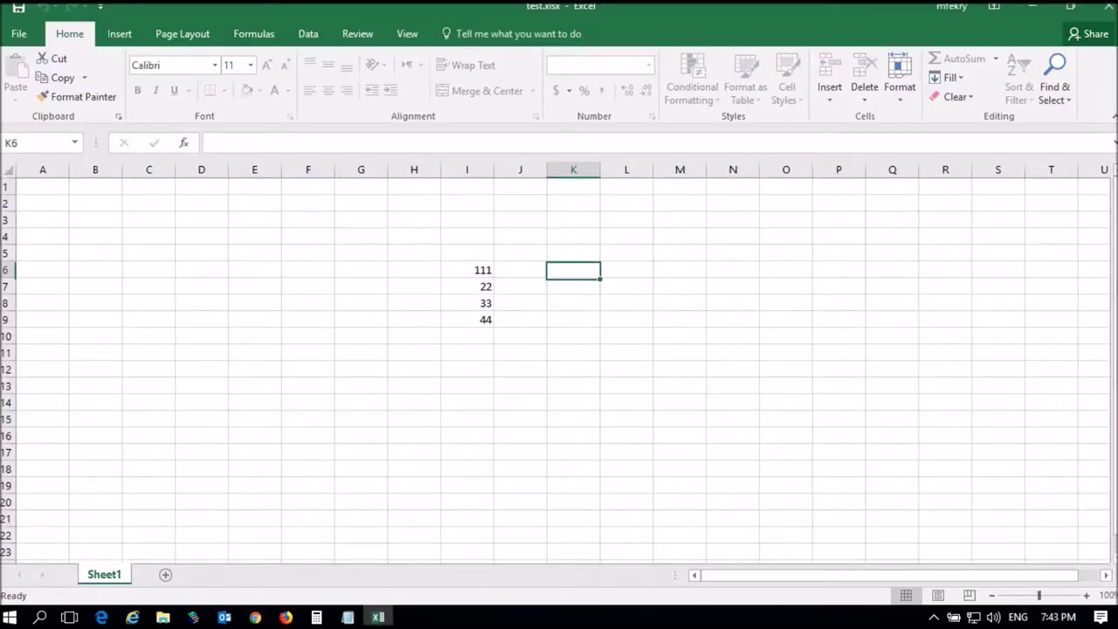
double_click(572, 270)
key("Return")
left_click(467, 270)
double_click(467, 270)
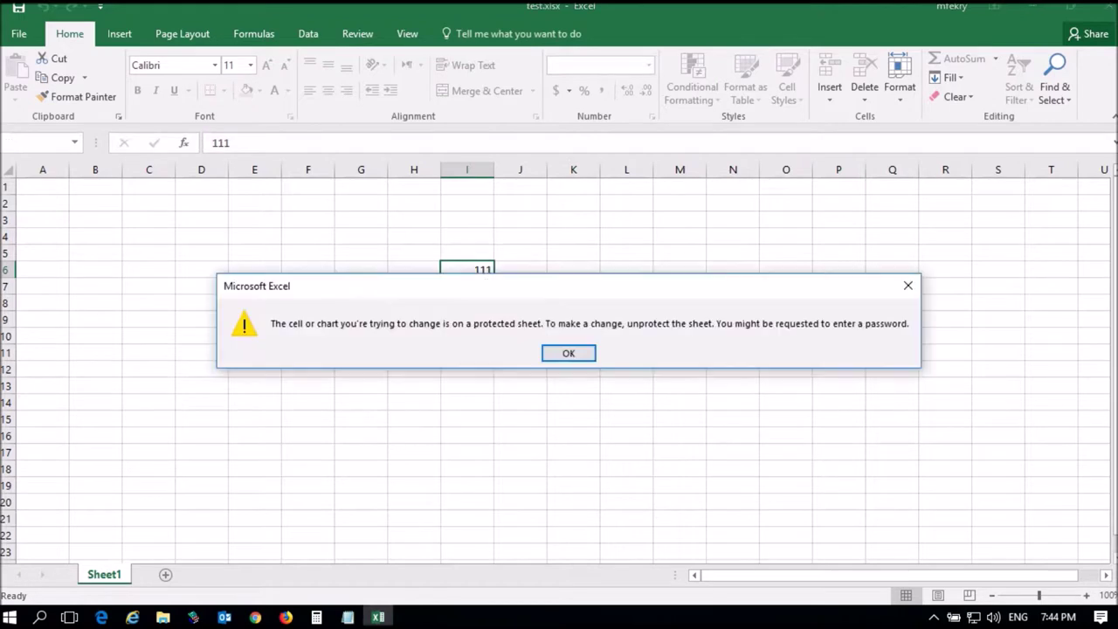
key("Return")
left_click(466, 336)
double_click(466, 336)
key("Return")
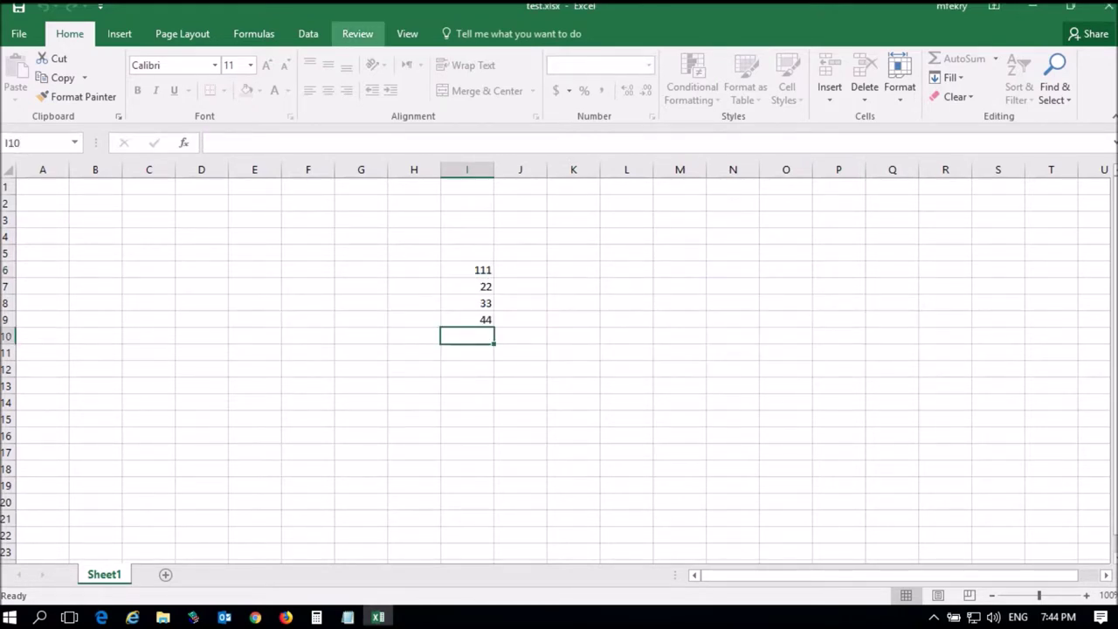
Cancel Review > Unprotect Sheet without the password, retry editing L7, then close Excel.
left_click(357, 33)
left_click(565, 80)
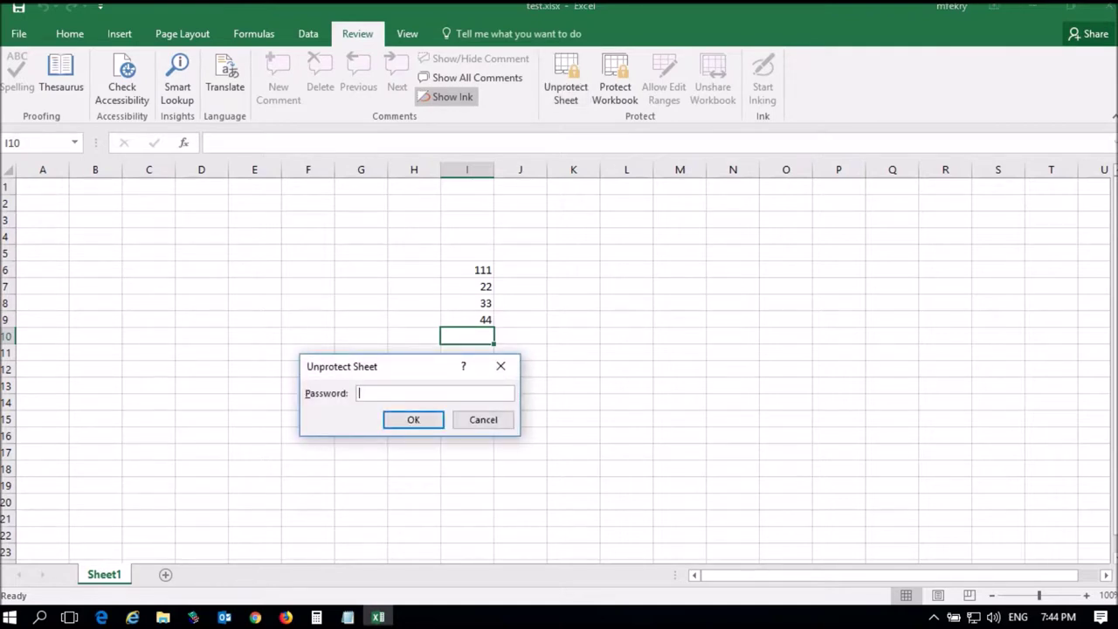
left_click(483, 420)
left_click(626, 285)
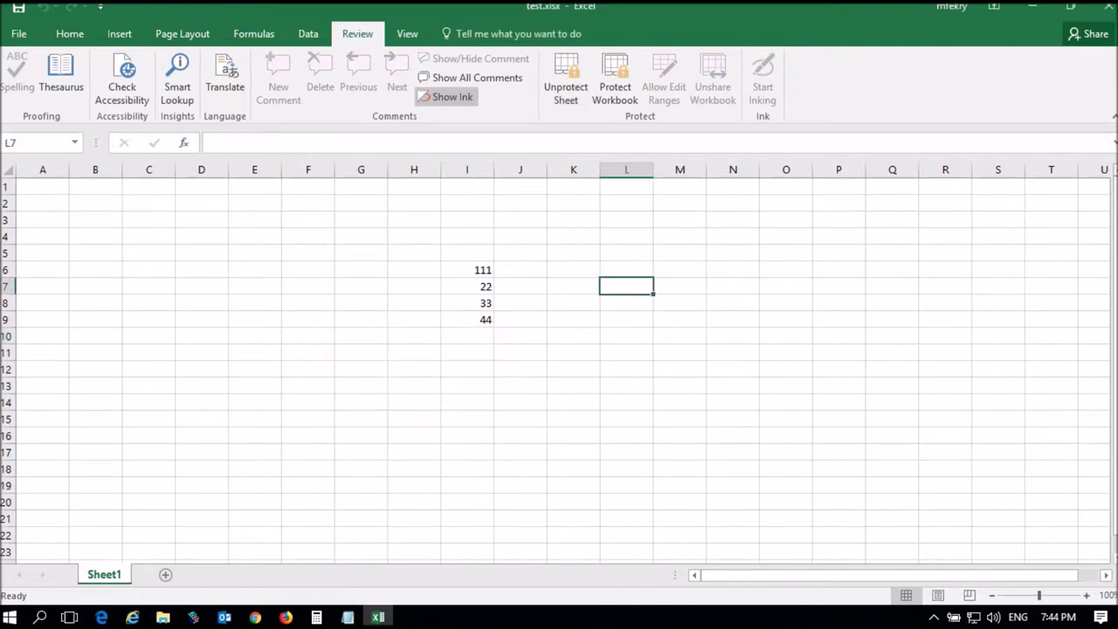
double_click(626, 286)
key("Return")
left_click(1107, 7)
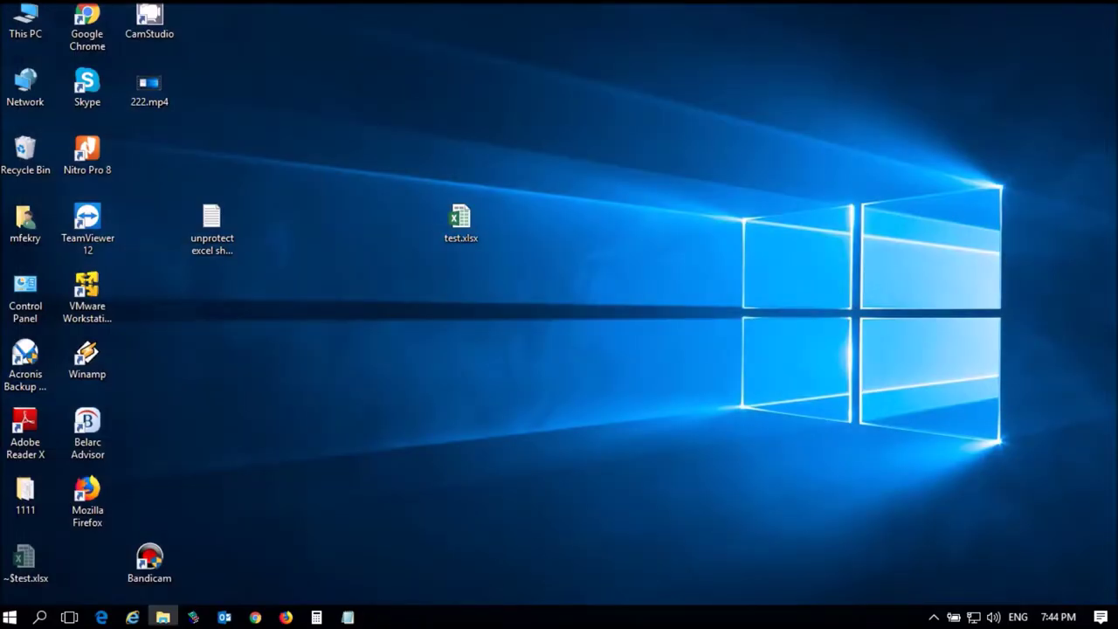
Restore the notes, highlight the '2nd step rename the excel file' line, and minimize Notepad.
left_click(346, 618)
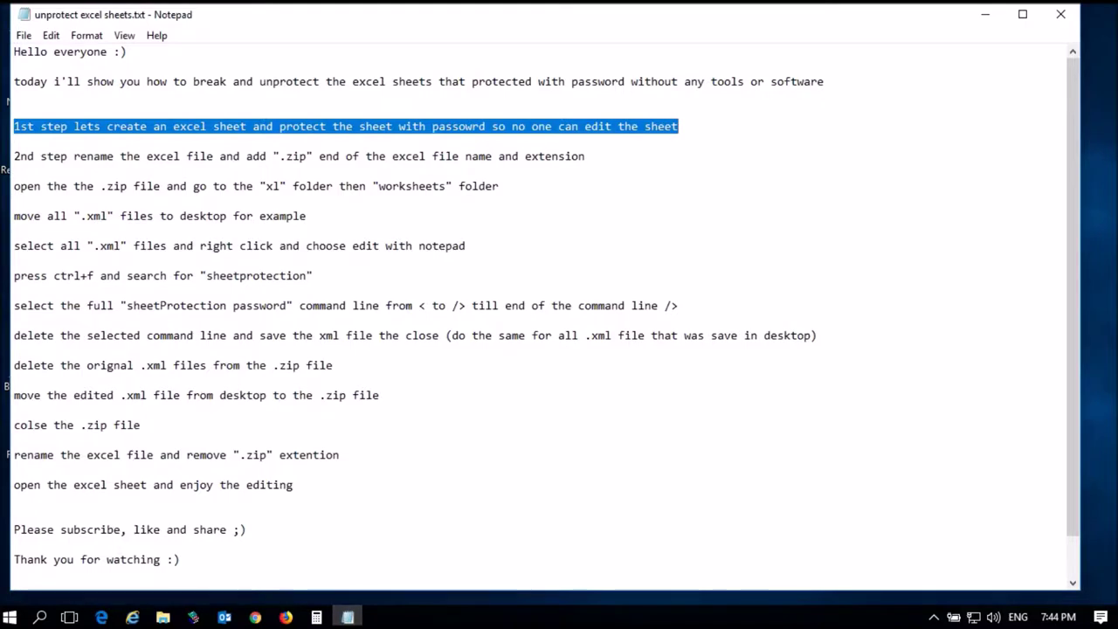
left_click_drag(14, 155, 592, 155)
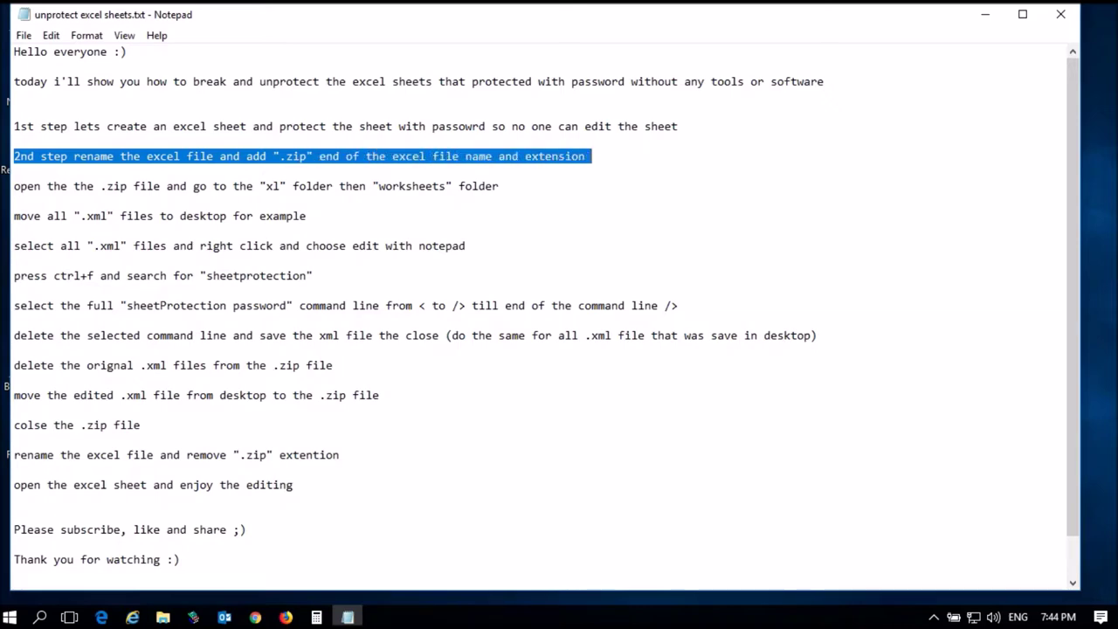
left_click(985, 14)
Rename test.xlsx to test.xlsx.zip, accepting the extension-change warning.
left_click(460, 223)
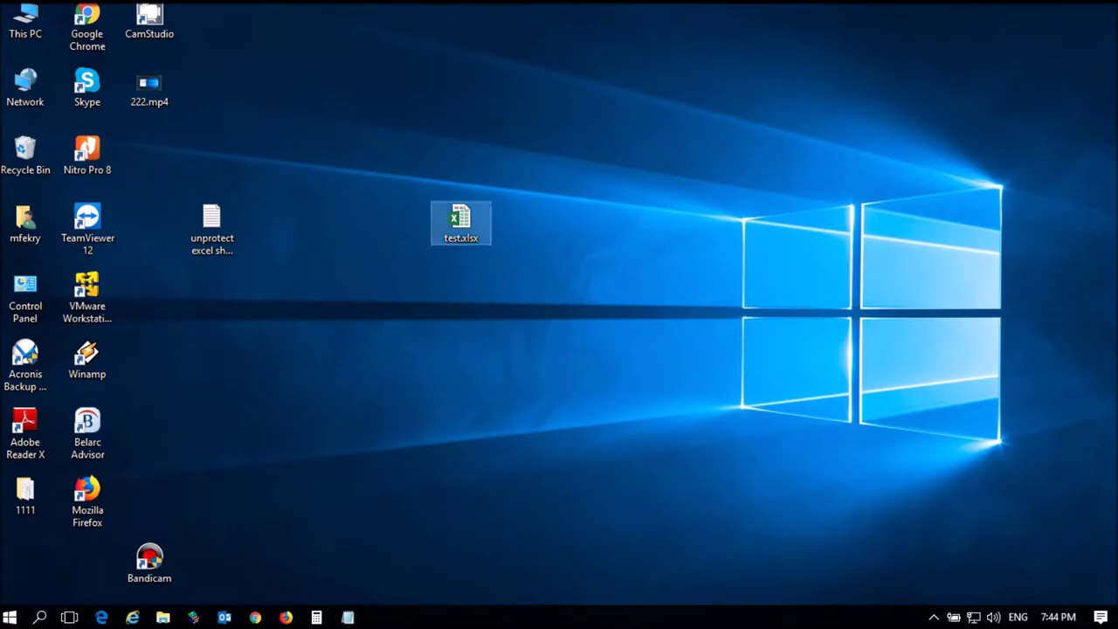
key("F2")
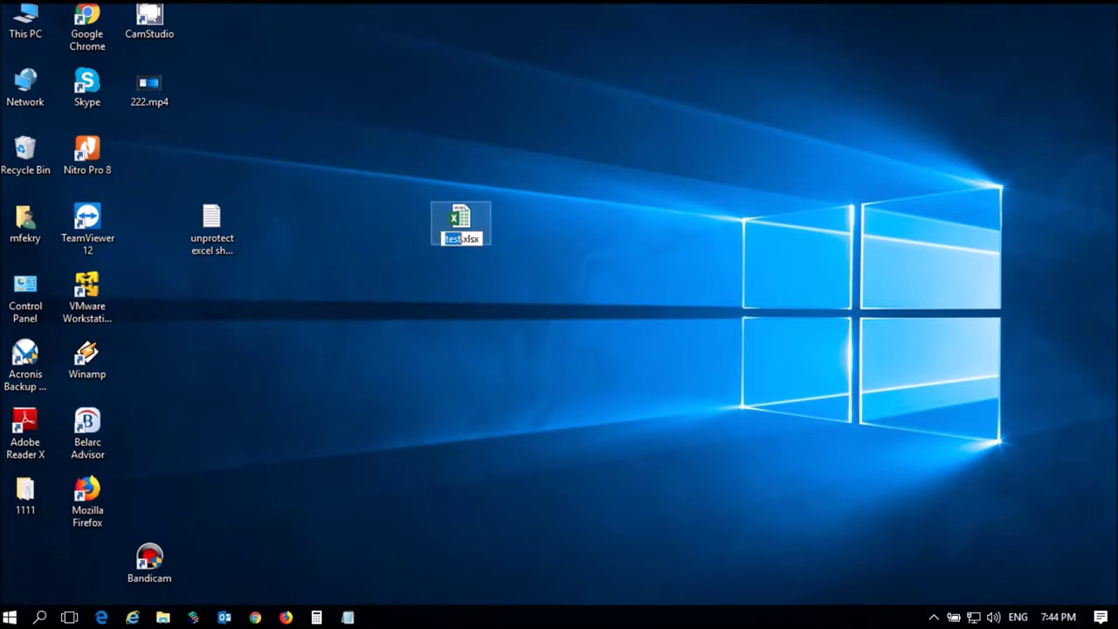
key("End")
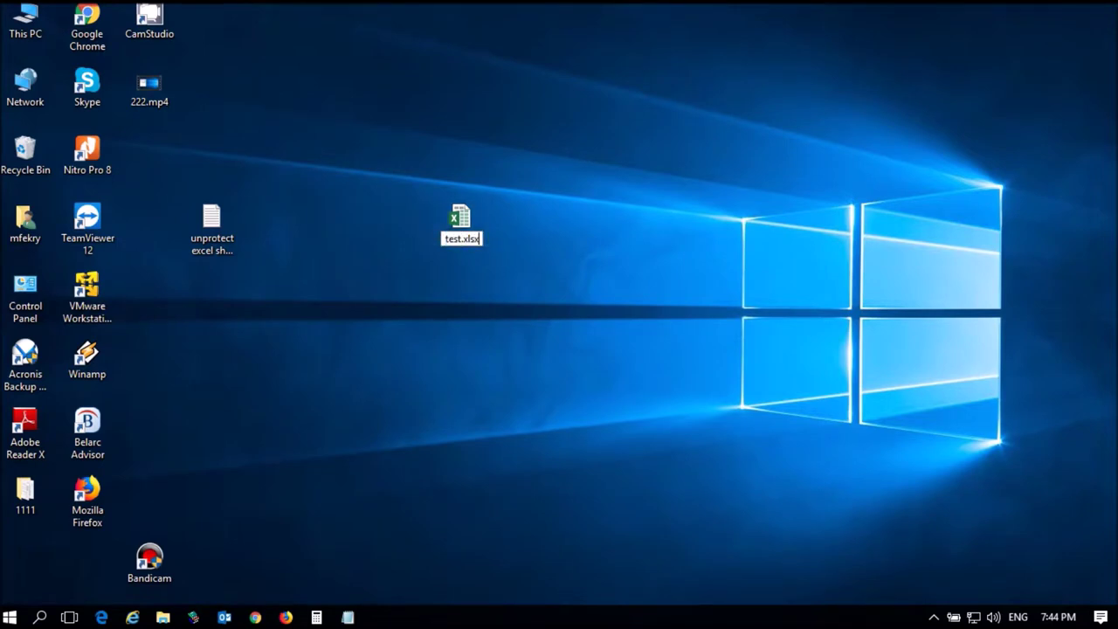
type(".zip")
key("Return")
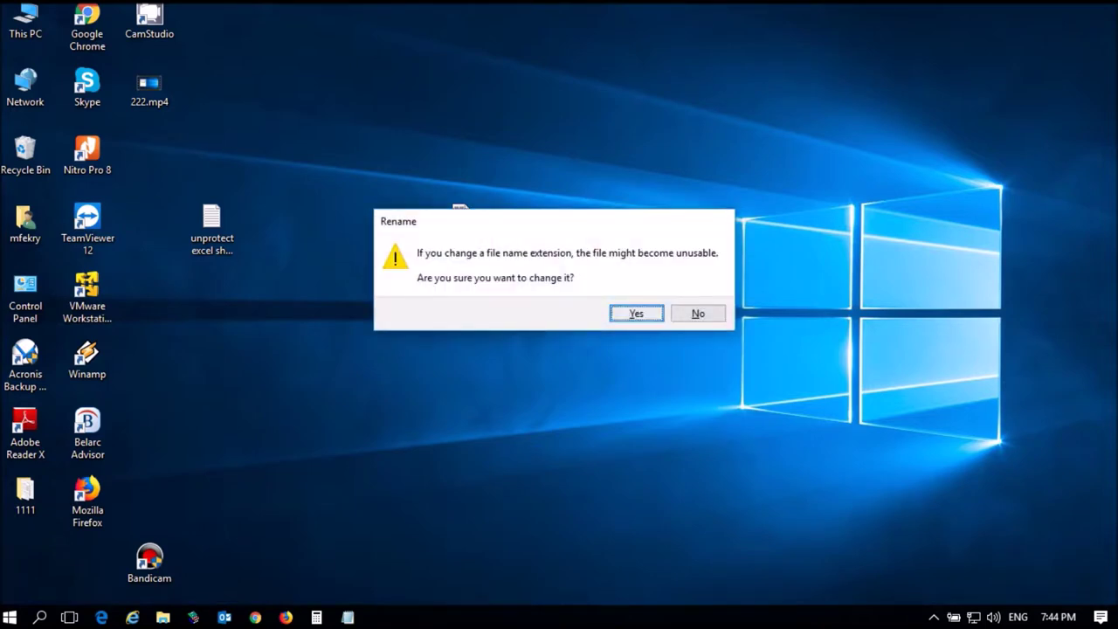
key("Return")
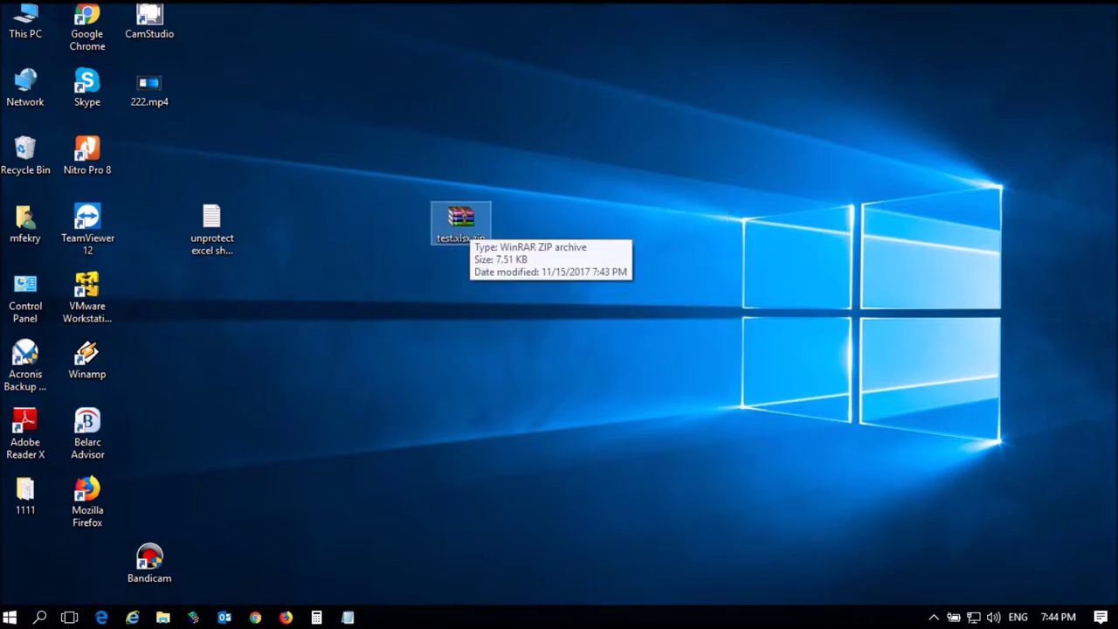
left_click(348, 616)
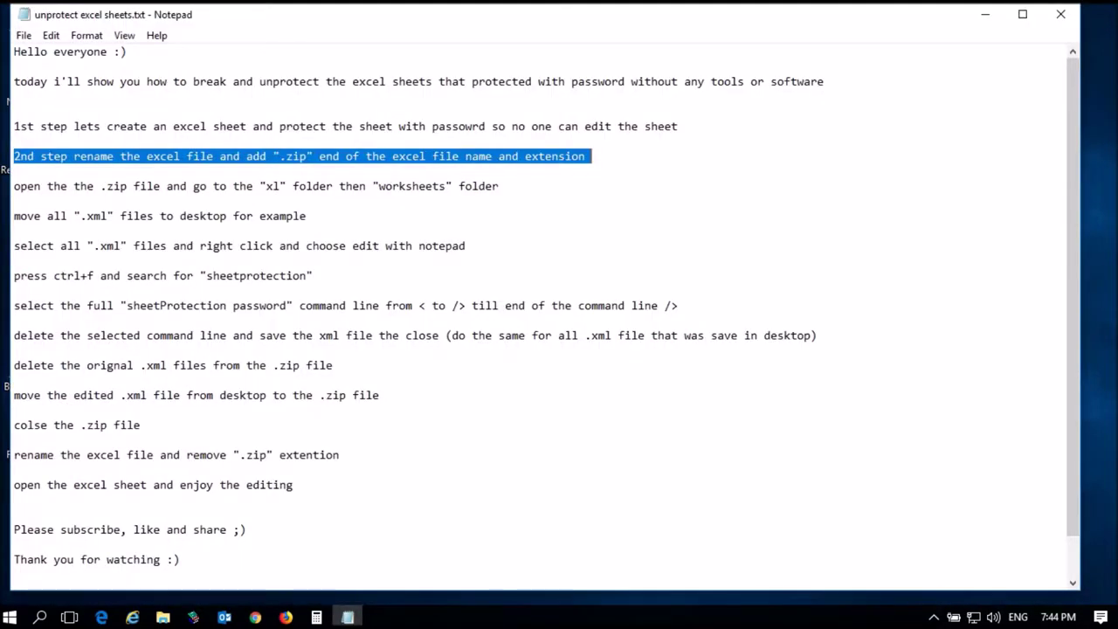
Highlight the 'open the .zip file and go to the xl folder' line, then open test.xlsx.zip.
left_click_drag(14, 186, 498, 186)
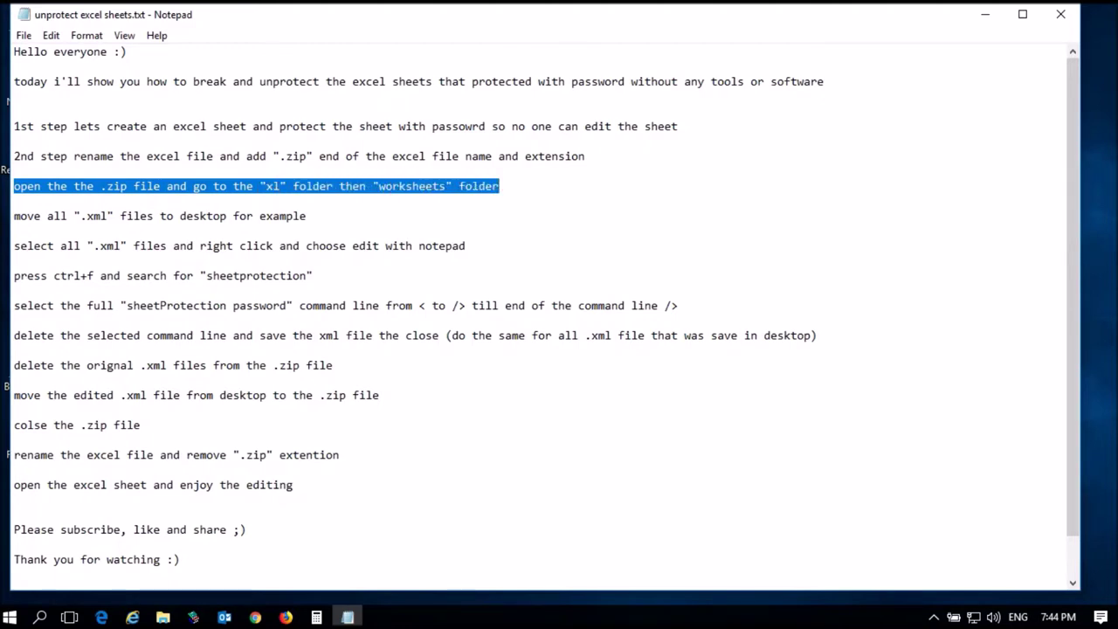
left_click(985, 14)
double_click(460, 221)
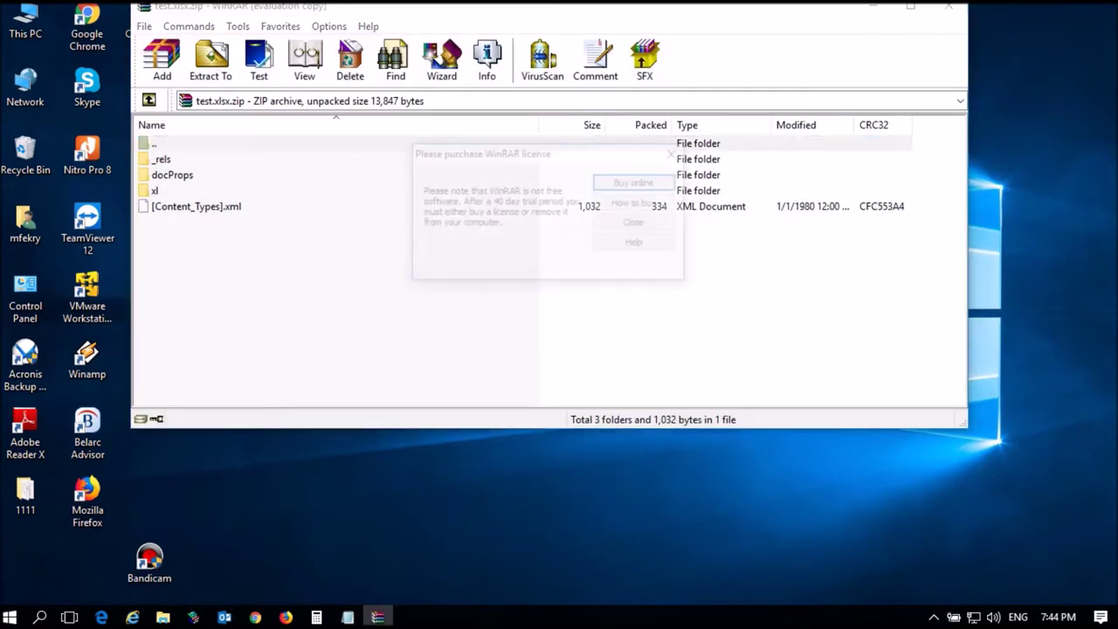
Dismiss the WinRAR licence reminder and browse into xl\worksheets to reach sheet1.xml.
left_click(637, 223)
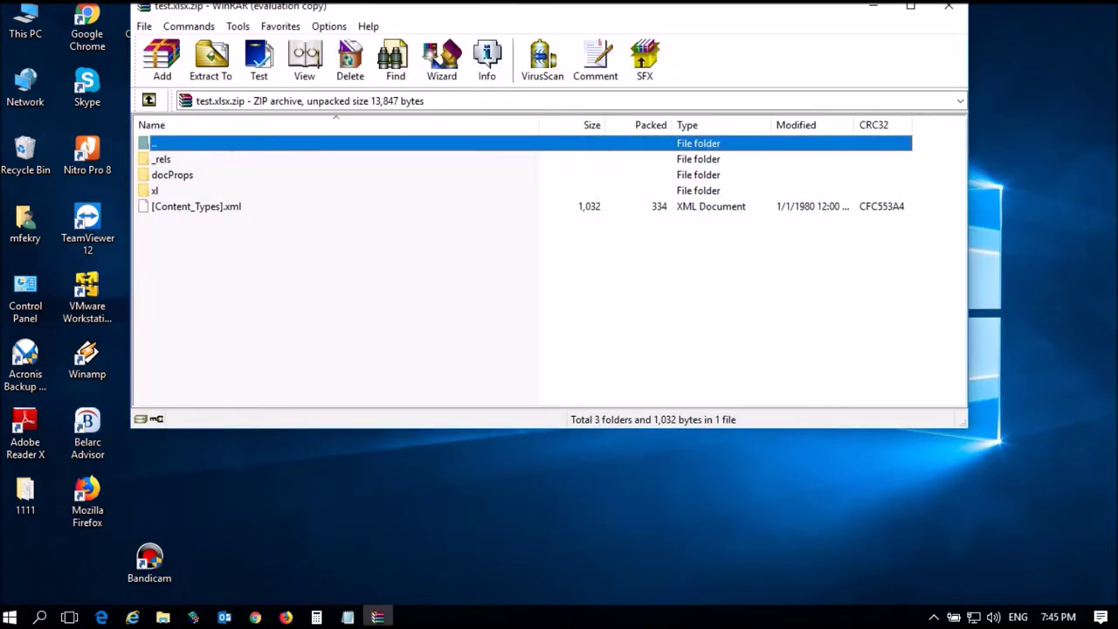
left_click(155, 190)
key("Return")
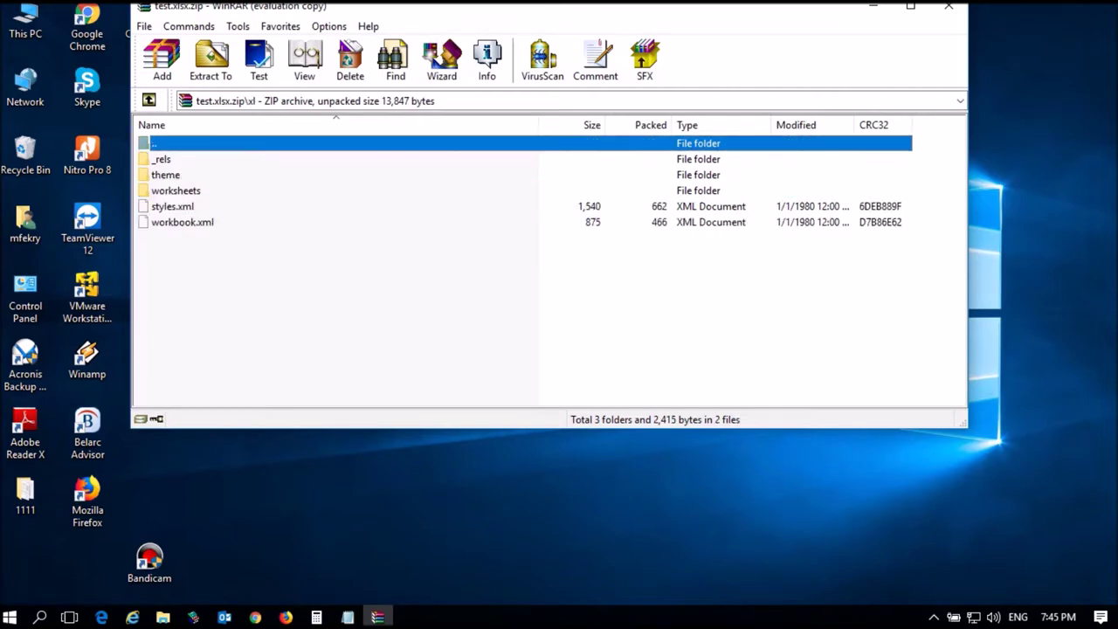
left_click(176, 191)
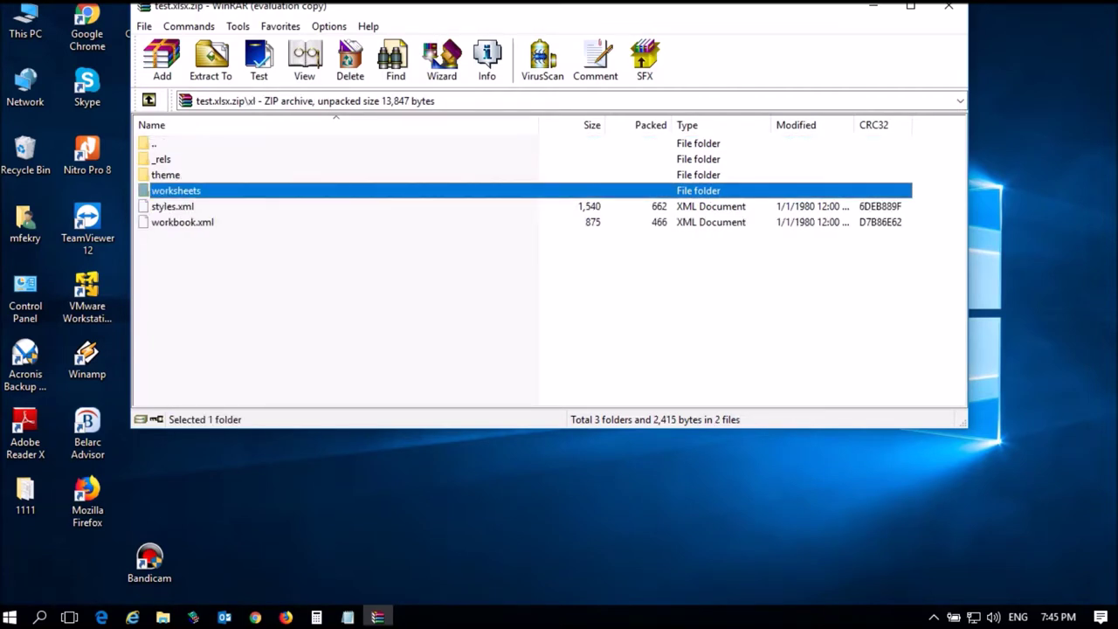
key("Return")
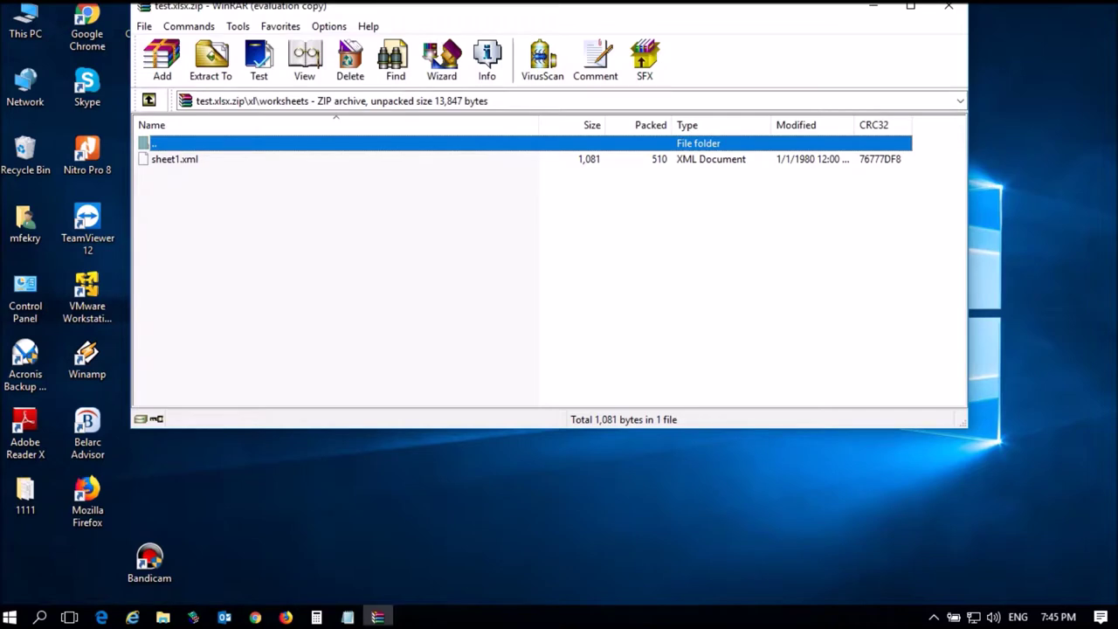
left_click(348, 616)
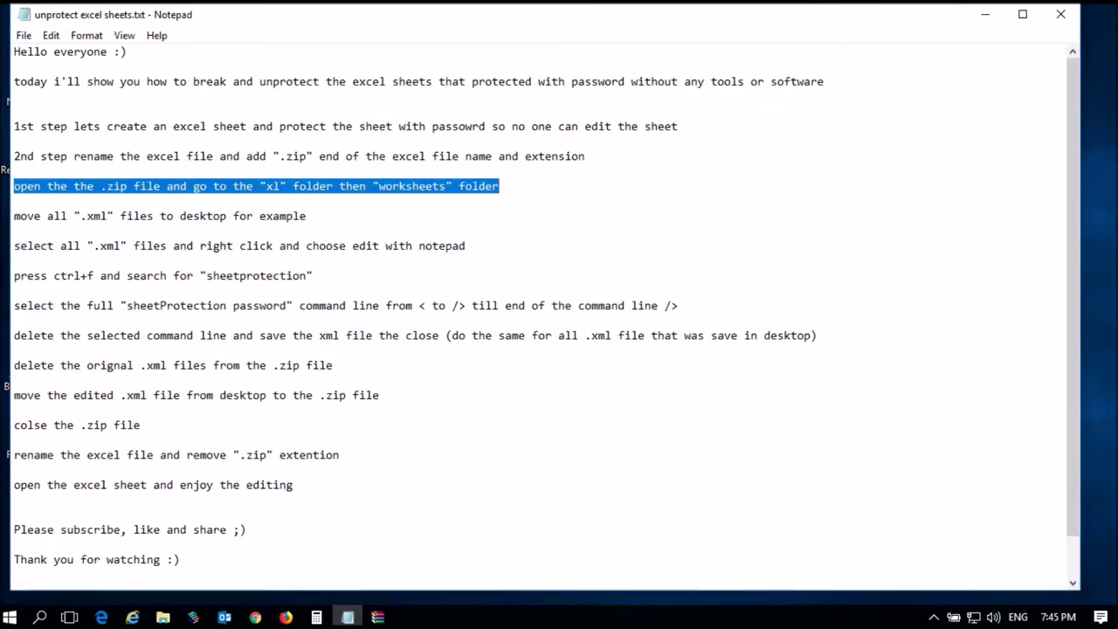
Highlight the 'move all .xml files to desktop' line and minimize Notepad.
left_click_drag(14, 216, 299, 216)
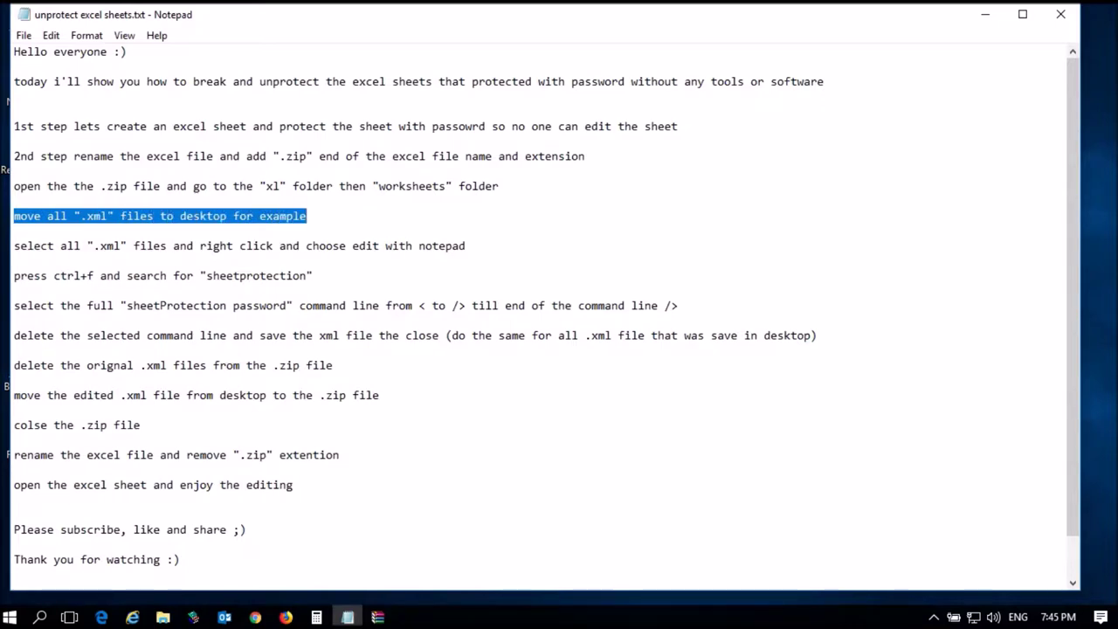
left_click(985, 14)
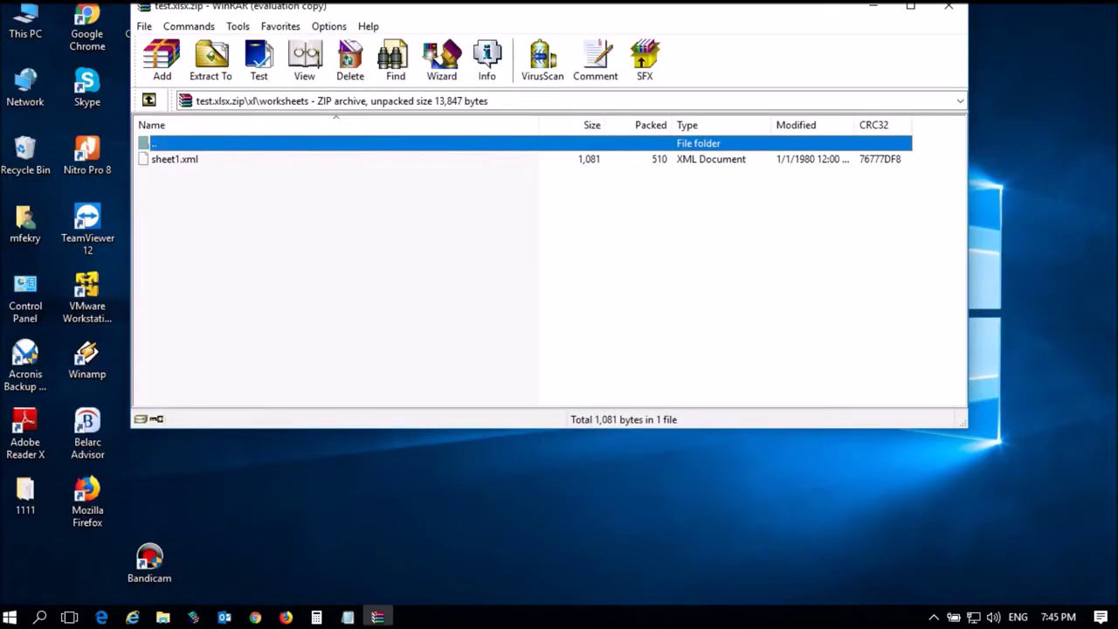
Reposition the WinRAR window and drag sheet1.xml out onto the desktop.
left_click_drag(802, 12, 777, 69)
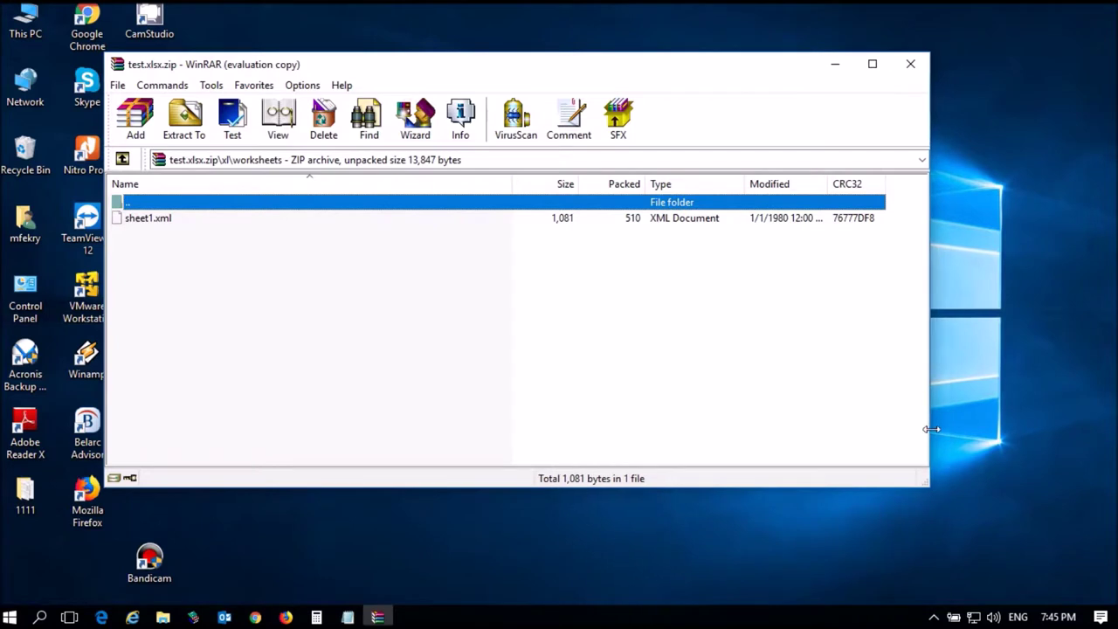
left_click_drag(940, 428, 672, 420)
left_click(148, 217)
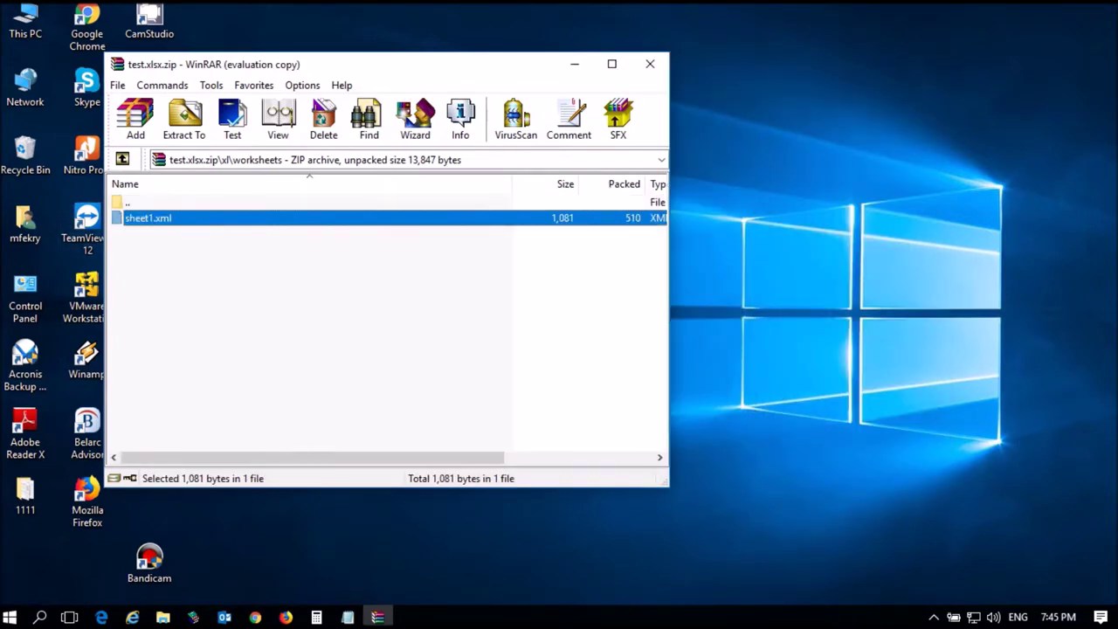
left_click_drag(148, 218, 771, 155)
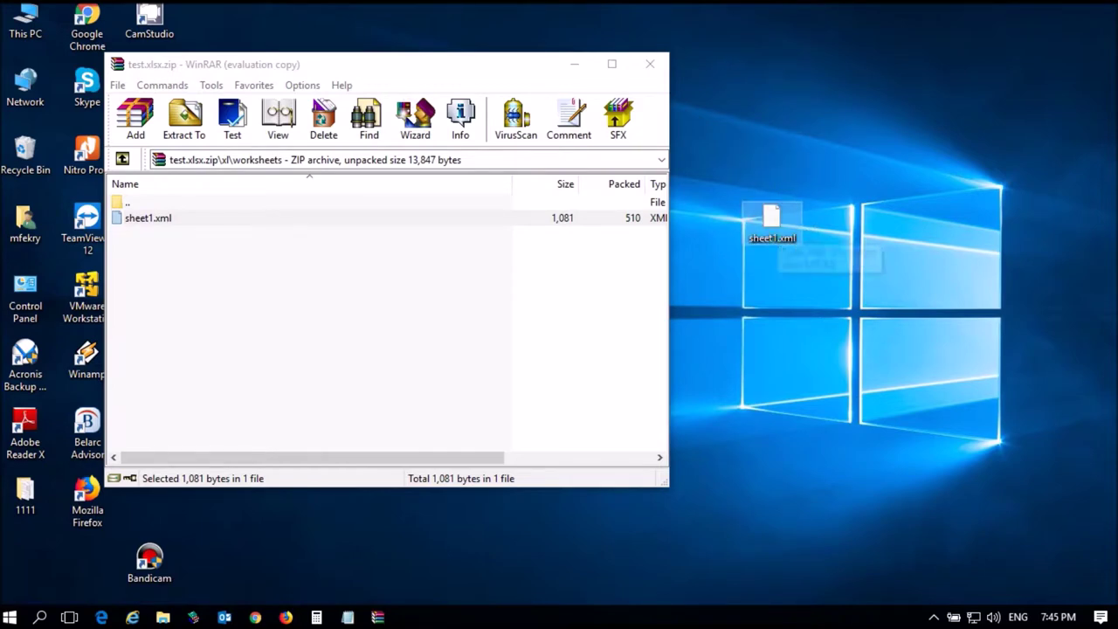
Highlight the notes' step about editing with Notepad, then minimize the notes.
left_click(348, 616)
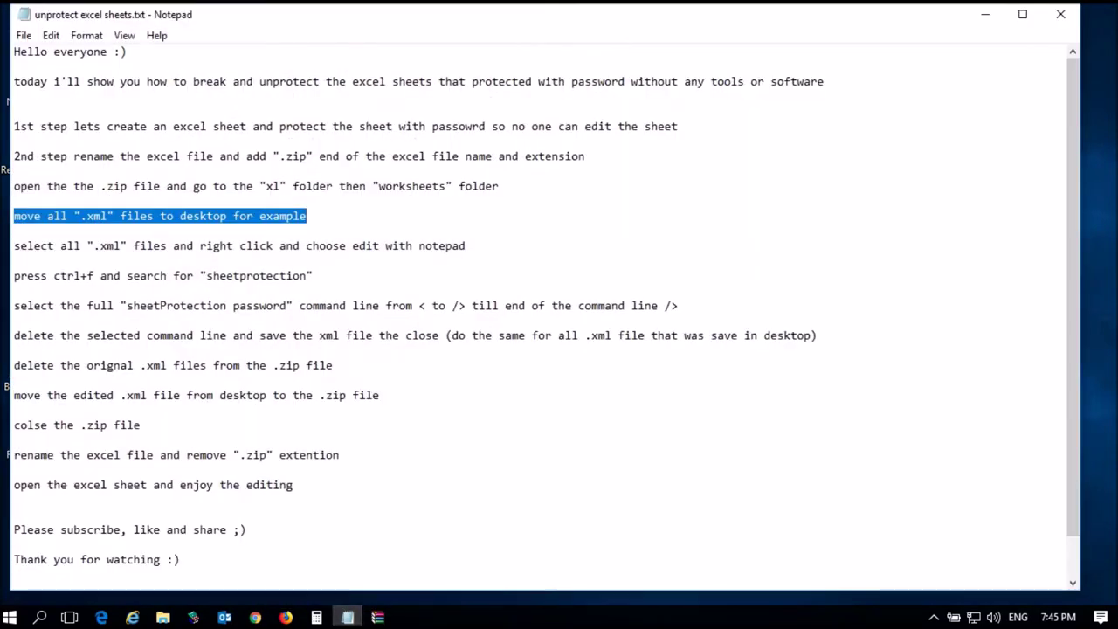
left_click_drag(14, 246, 465, 245)
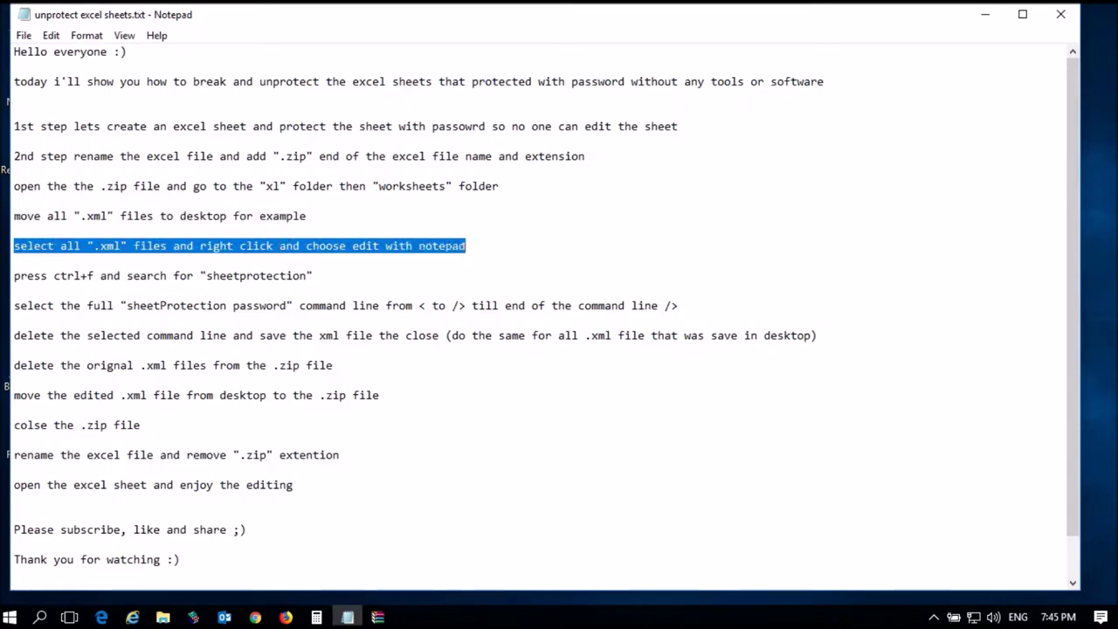
left_click(985, 14)
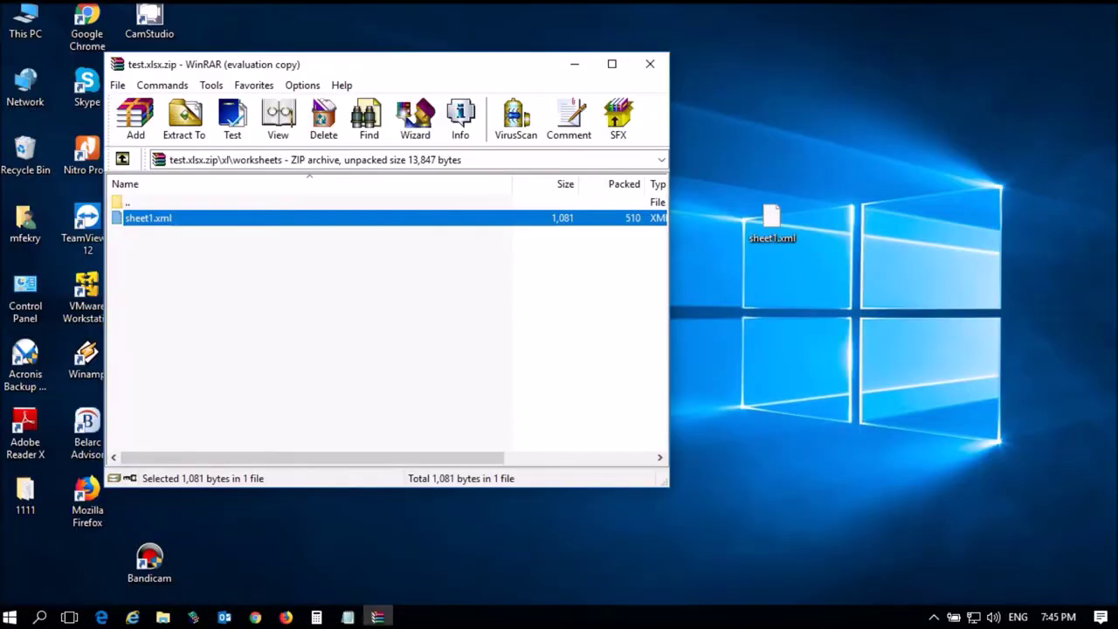
Open sheet1.xml for editing in WordPad, then bring the Notepad tutorial notes back in front.
right_click(770, 225)
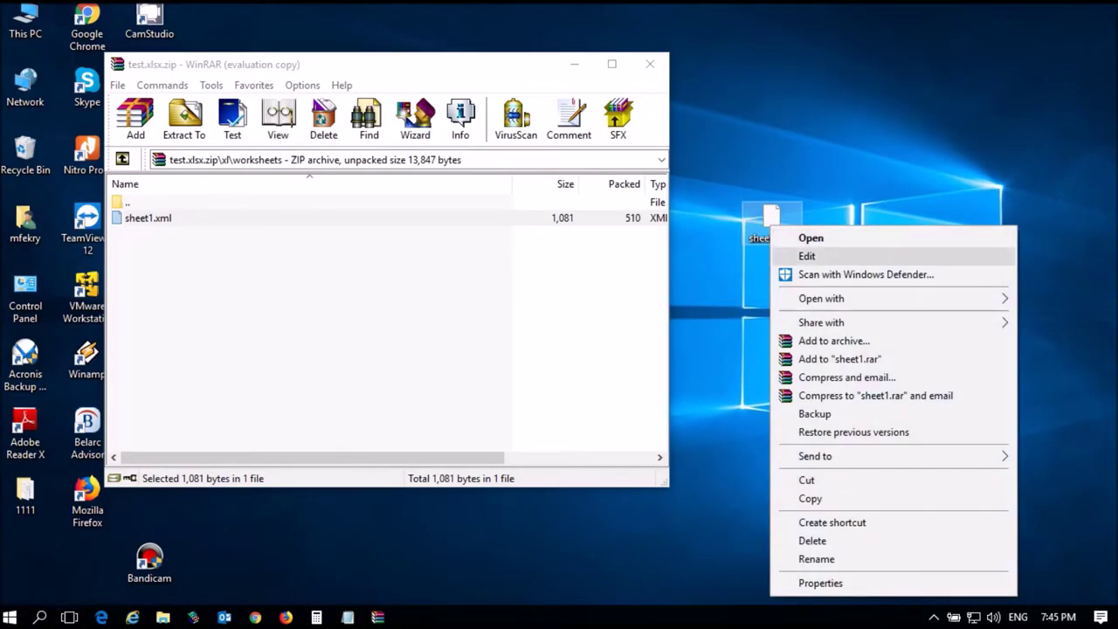
left_click(806, 256)
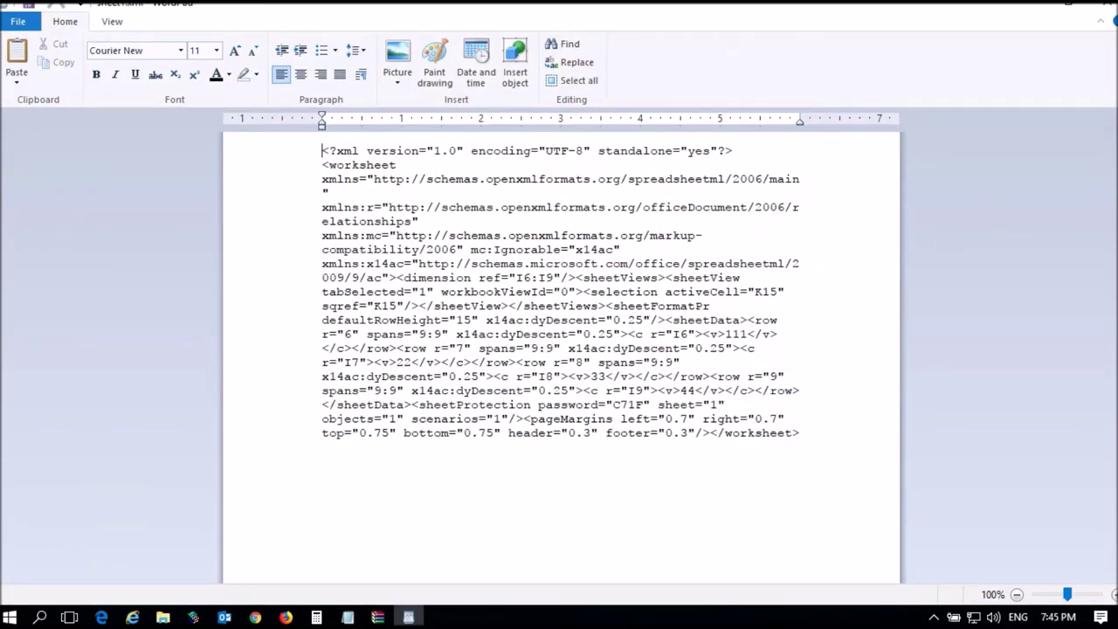
left_click(347, 617)
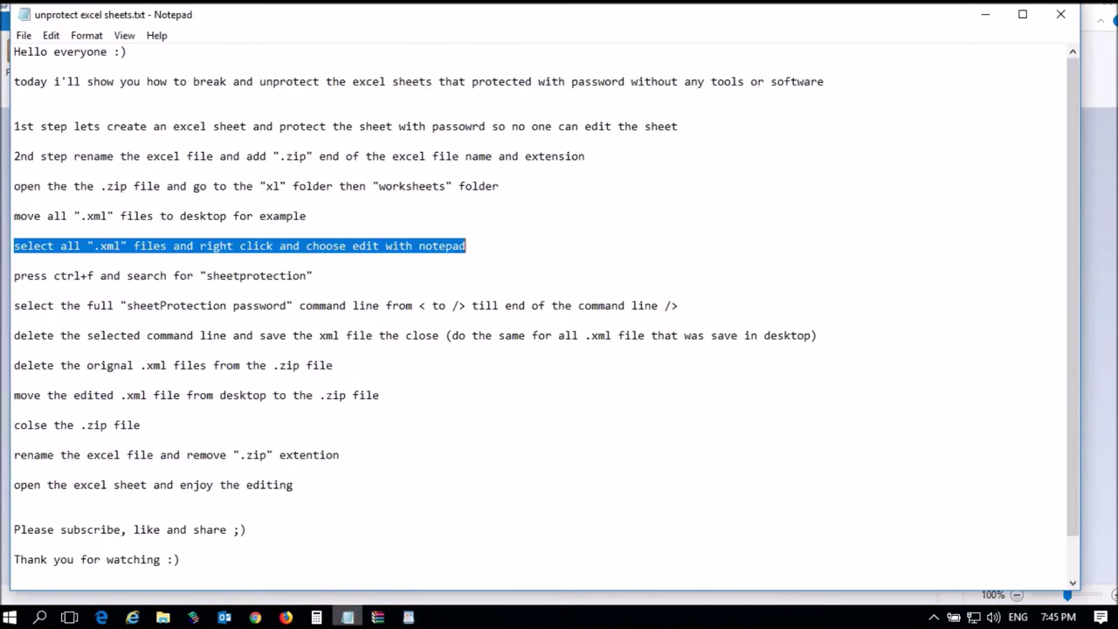
Highlight the 'press ctrl+f and search for sheetprotection' note, then minimize Notepad.
left_click_drag(14, 275, 54, 275)
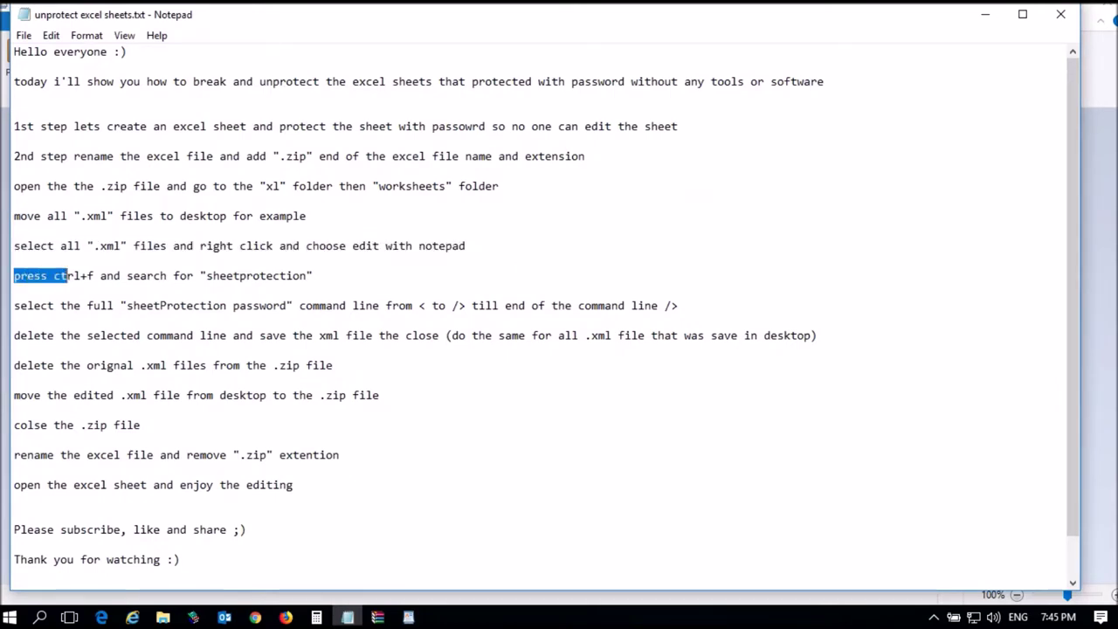
left_click_drag(54, 275, 312, 275)
left_click(985, 14)
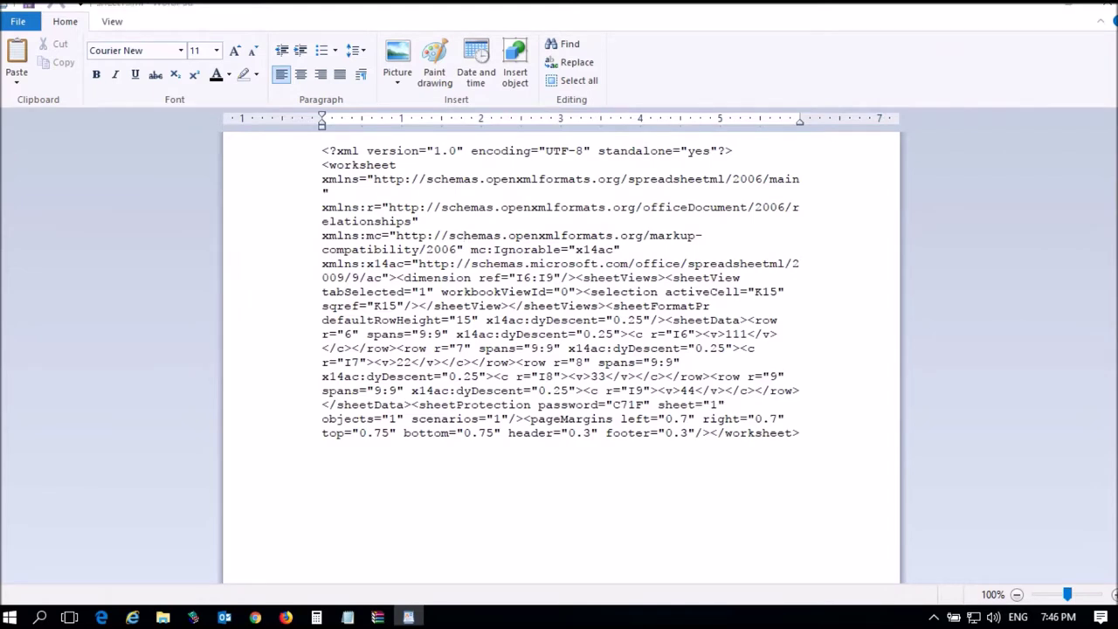
Search sheet1.xml for 'sheetpro' to locate the sheetProtection tag, then return to the notes.
key("ctrl+f")
type("sheetpro")
key("Return")
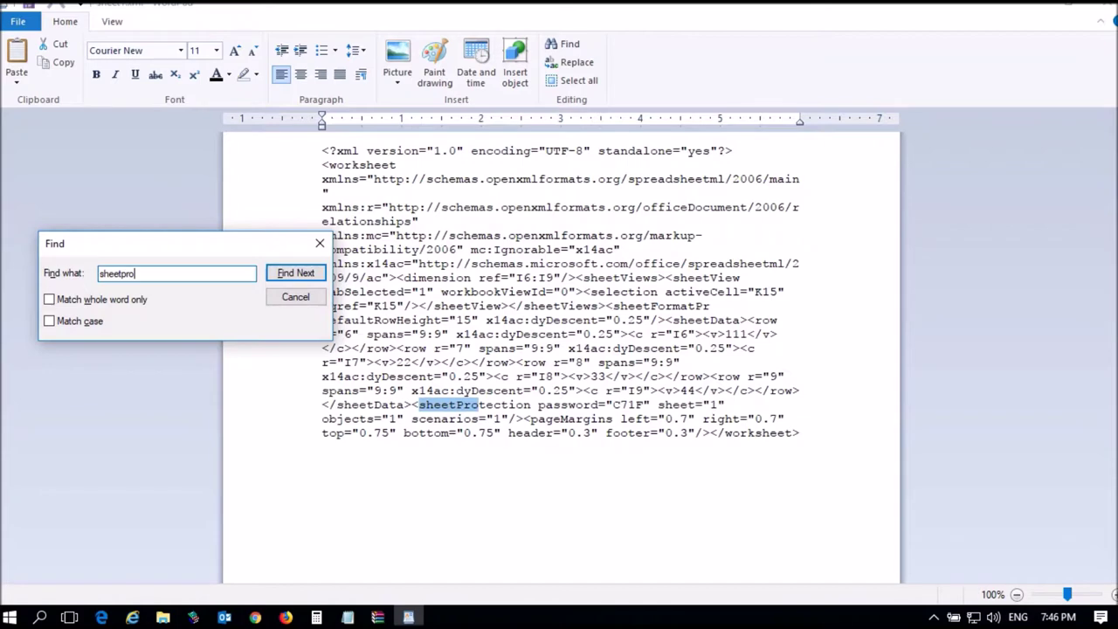
left_click(348, 618)
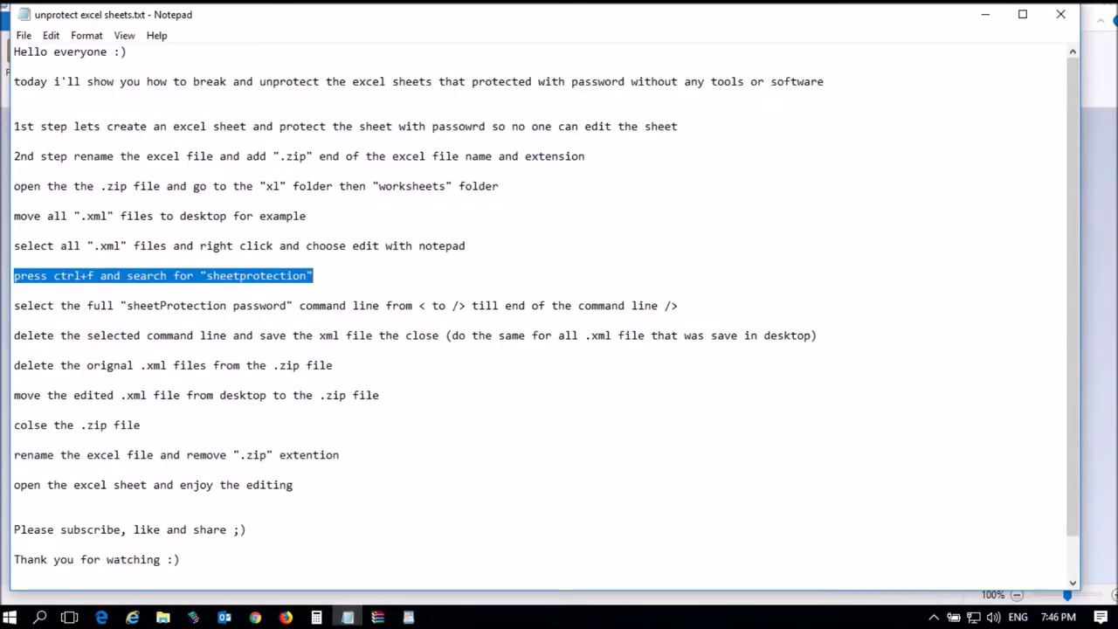
Highlight the note about selecting the full sheetProtection line, then minimize Notepad.
left_click_drag(14, 305, 678, 305)
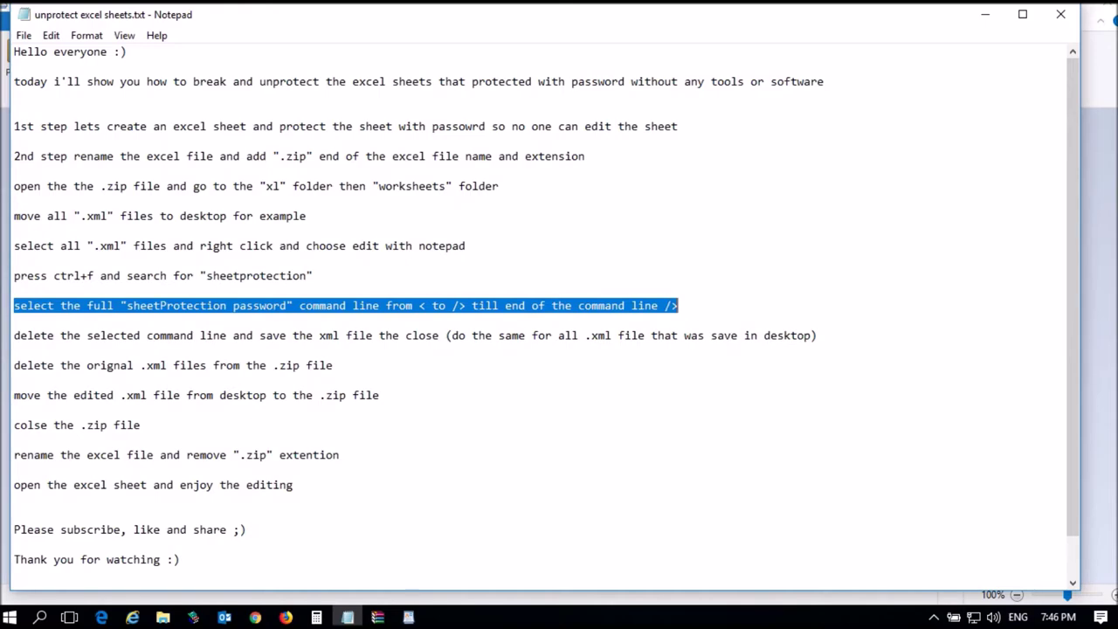
left_click(985, 14)
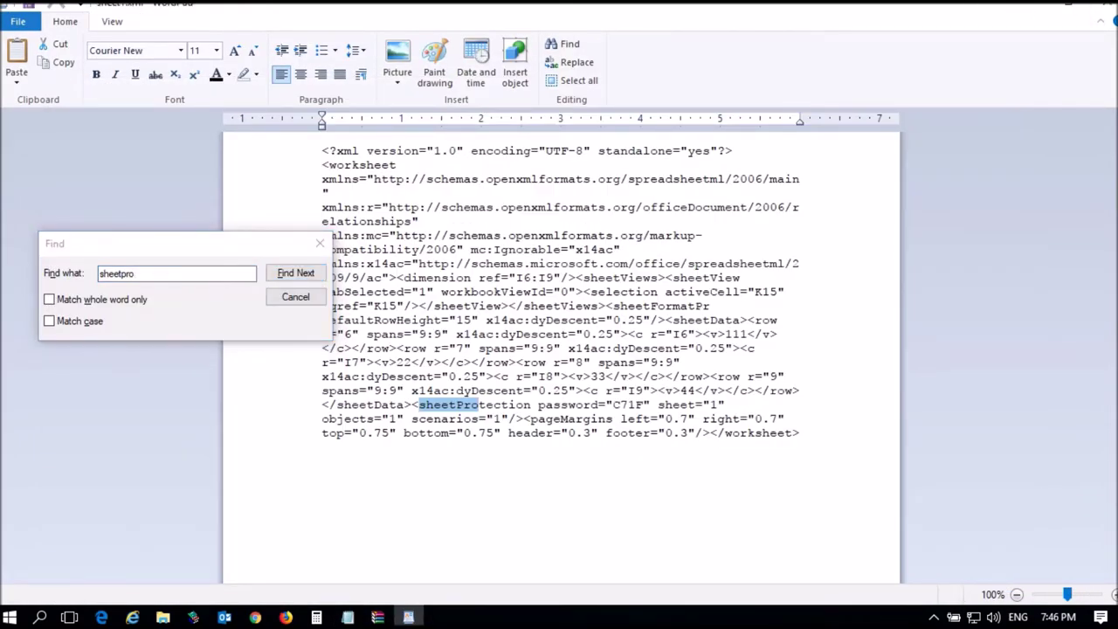
Close Find and select the whole element from '<sheetProtection' to its closing '/>'.
left_click(295, 297)
left_click(414, 404)
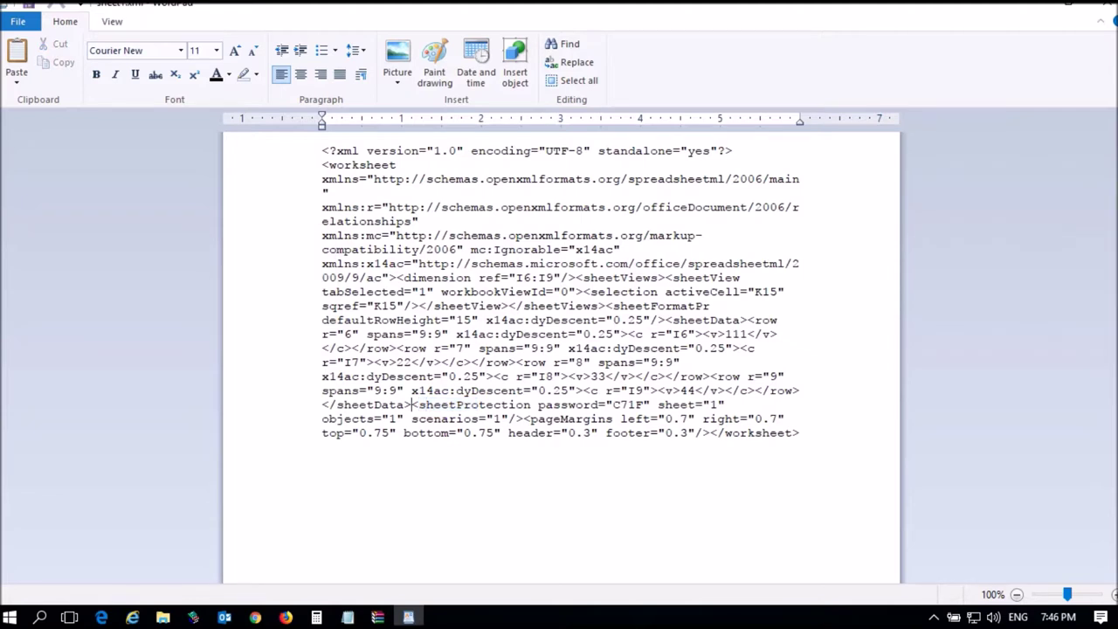
mouse_move(412, 405)
left_mouse_down()
mouse_move(725, 404)
mouse_move(329, 419)
mouse_move(523, 419)
left_mouse_up()
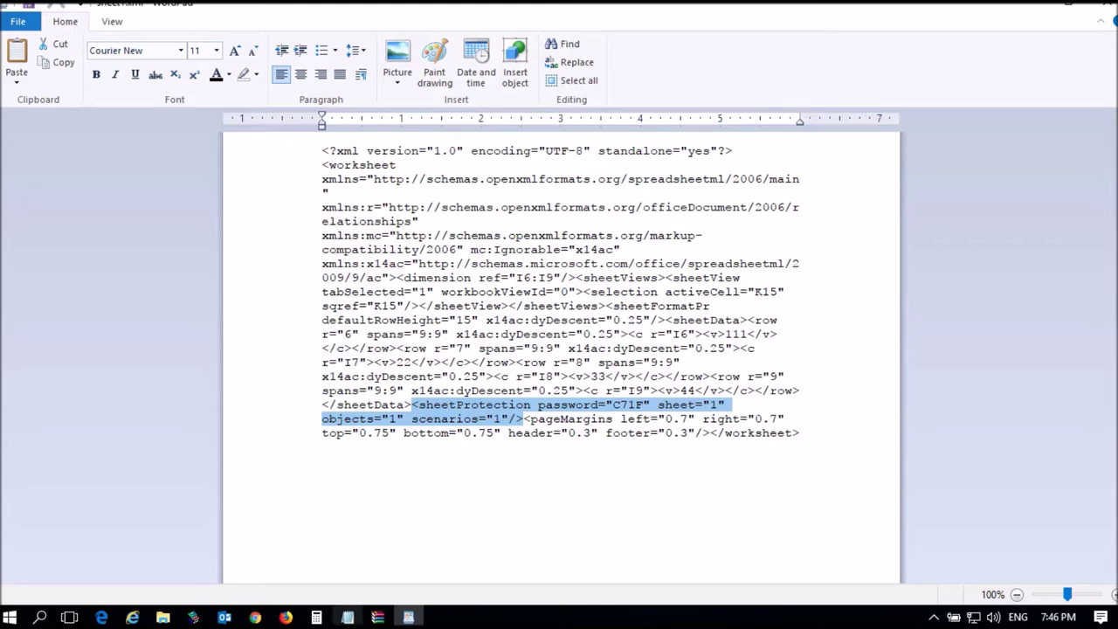
left_click(346, 616)
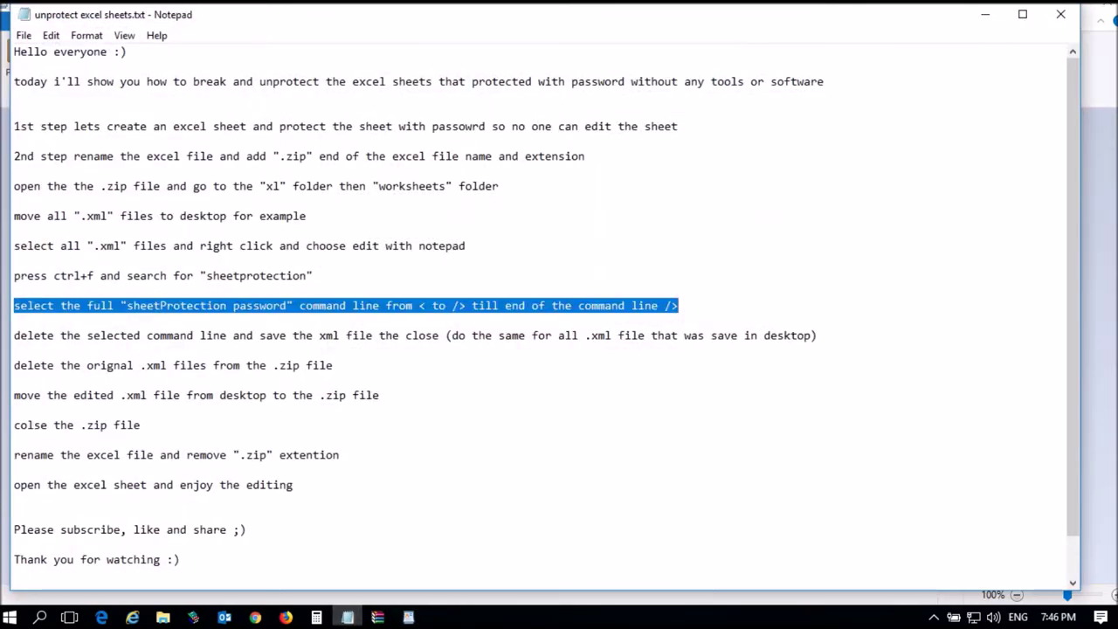
Highlight the note about deleting the selected line and saving, then minimize Notepad.
left_click_drag(14, 336, 452, 336)
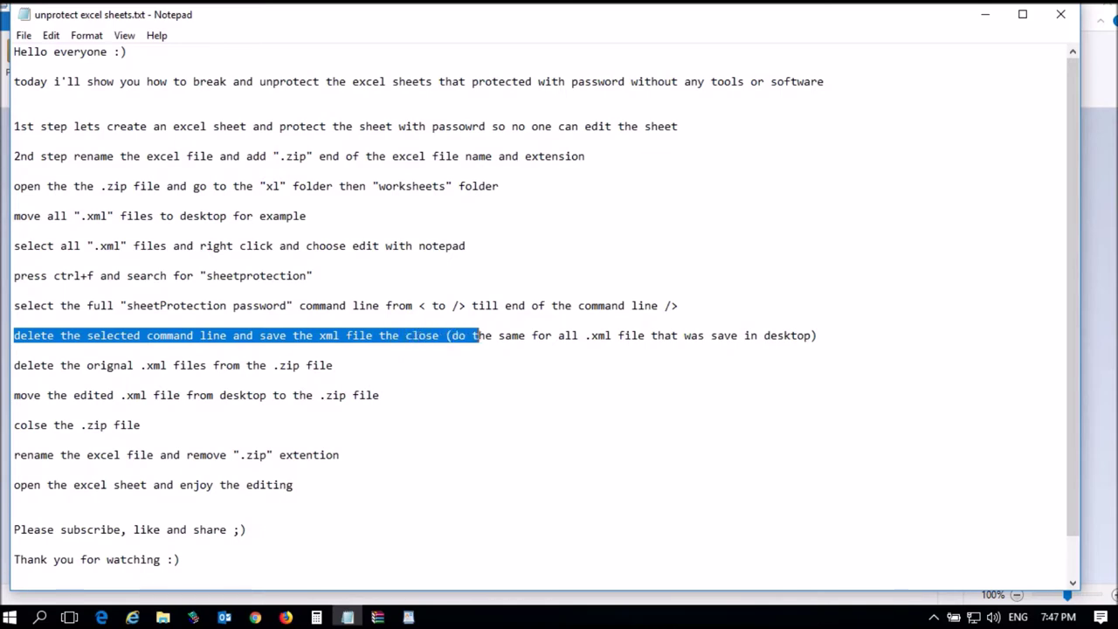
left_click_drag(450, 335, 818, 335)
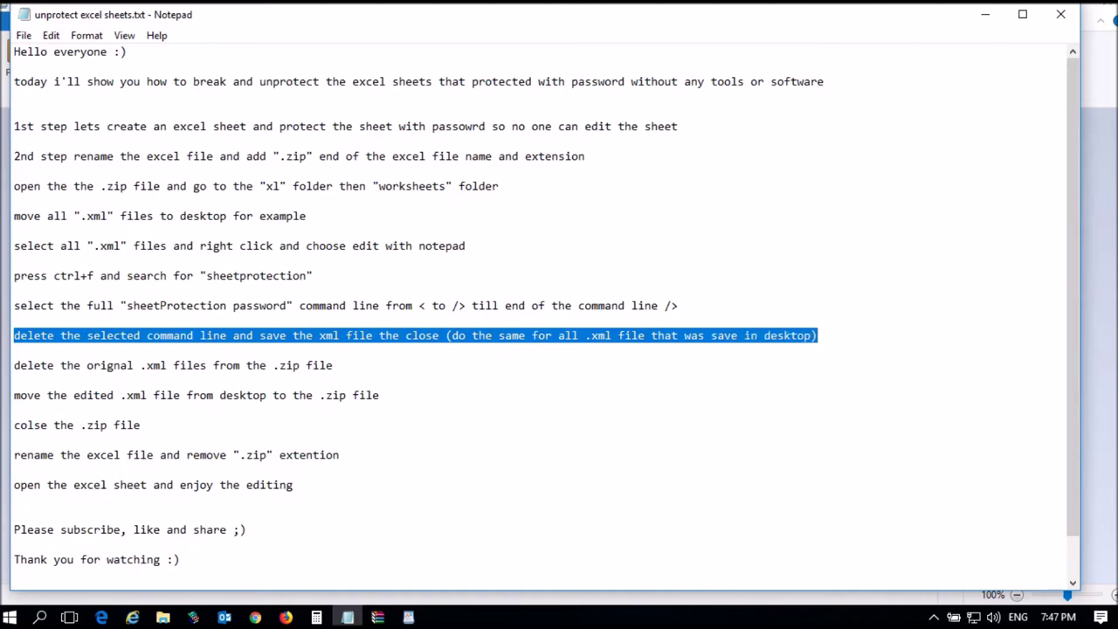
left_click(985, 13)
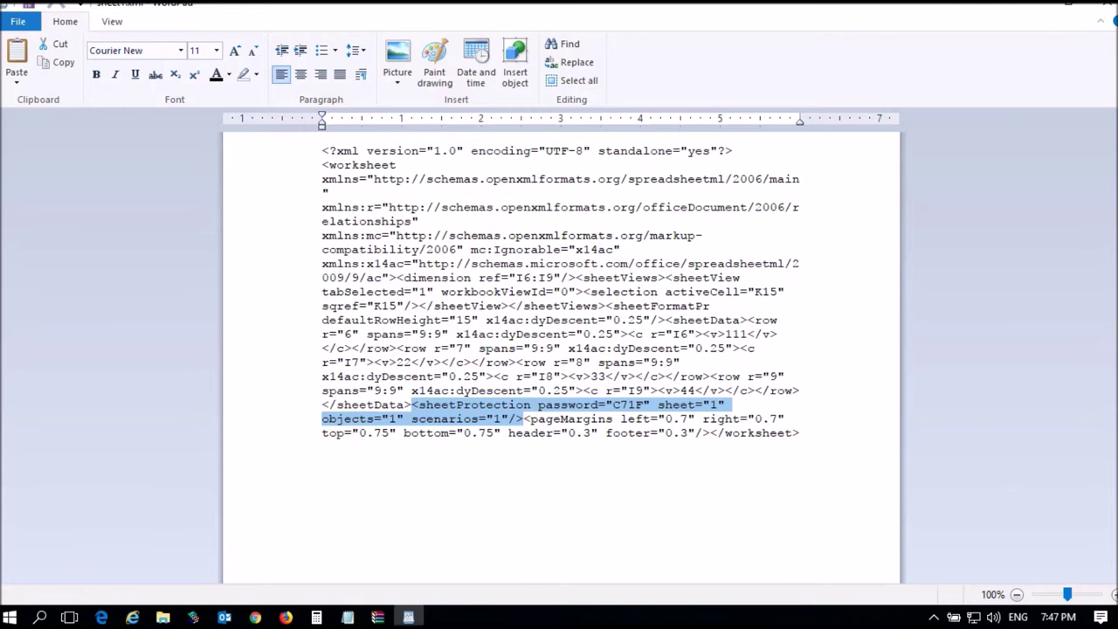
Delete the selected sheetProtection element from sheet1.xml.
right_click(455, 407)
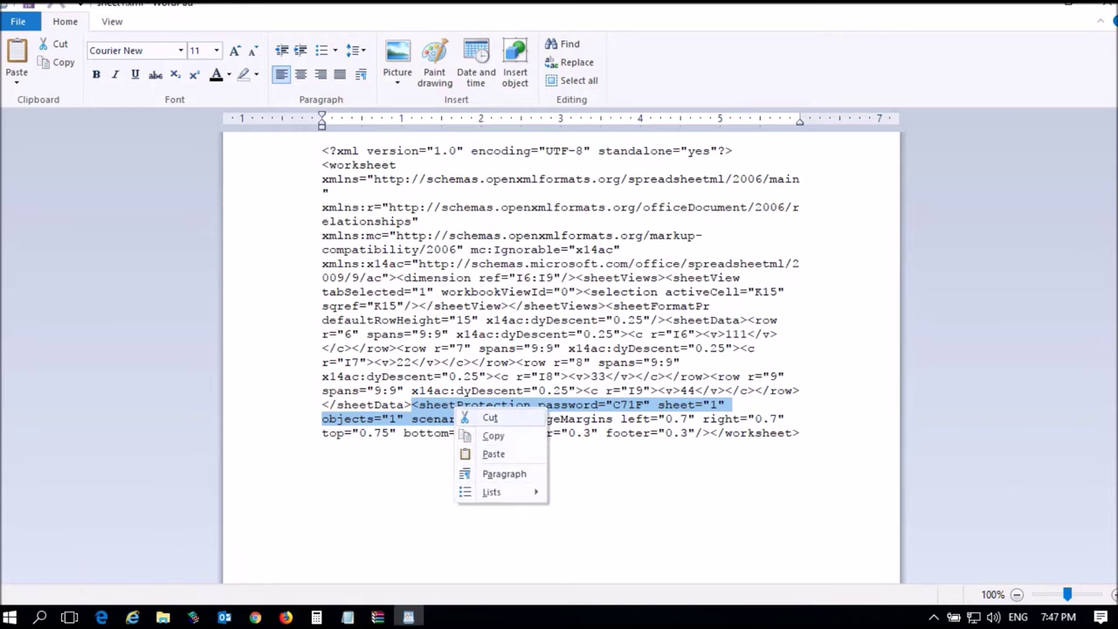
left_click(493, 435)
key("Delete")
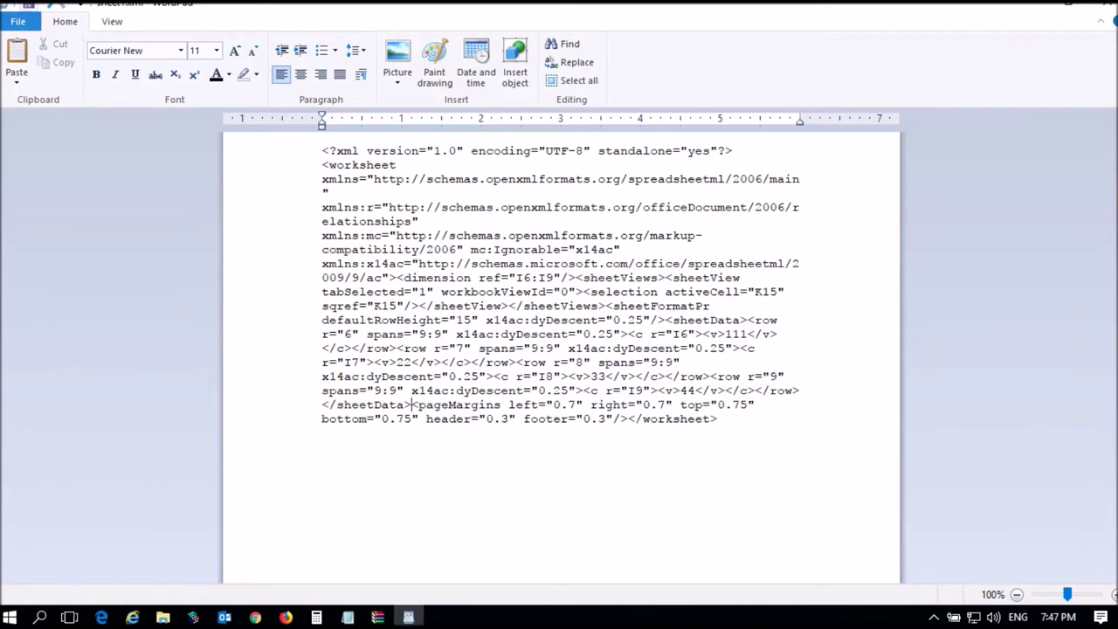
Save the edited sheet1.xml, close WordPad, and bring the notes back up.
left_click(29, 4)
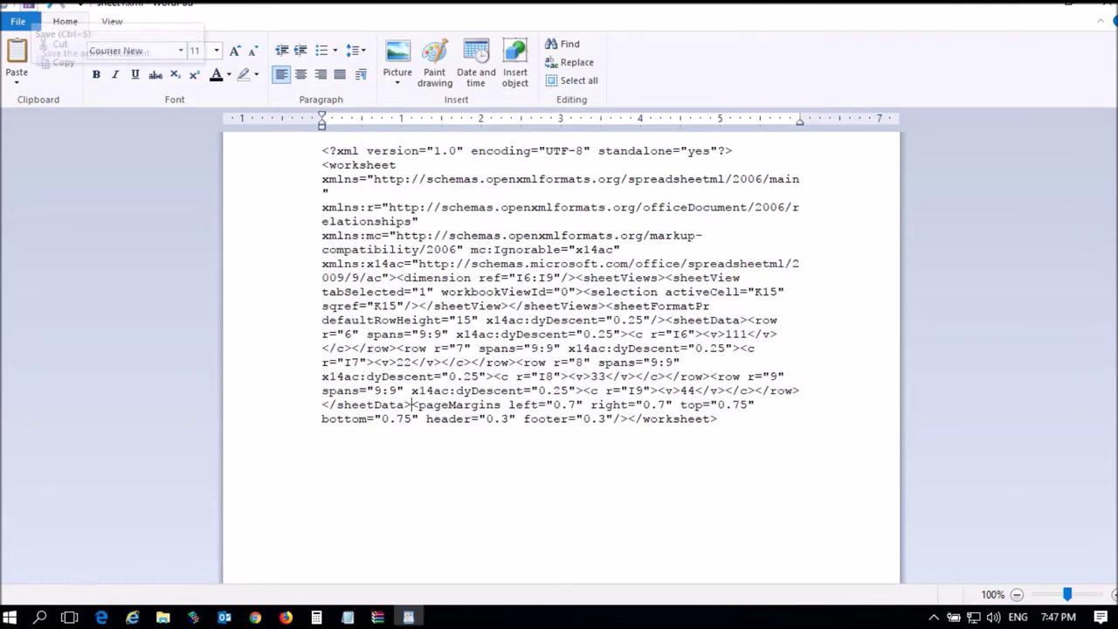
left_click(18, 21)
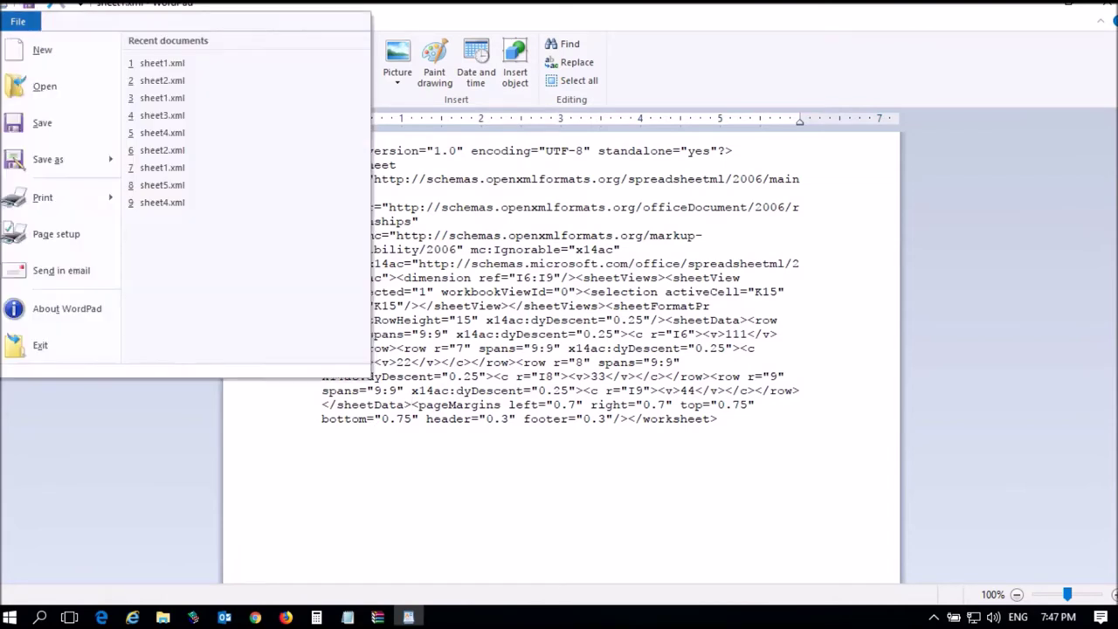
left_click(39, 120)
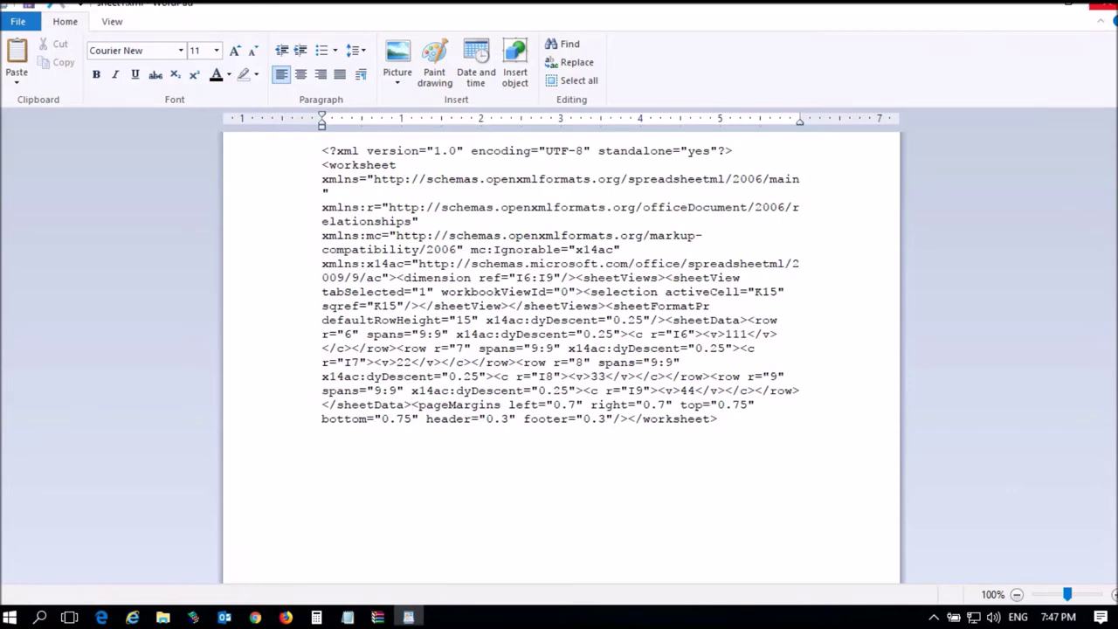
left_click(1102, 3)
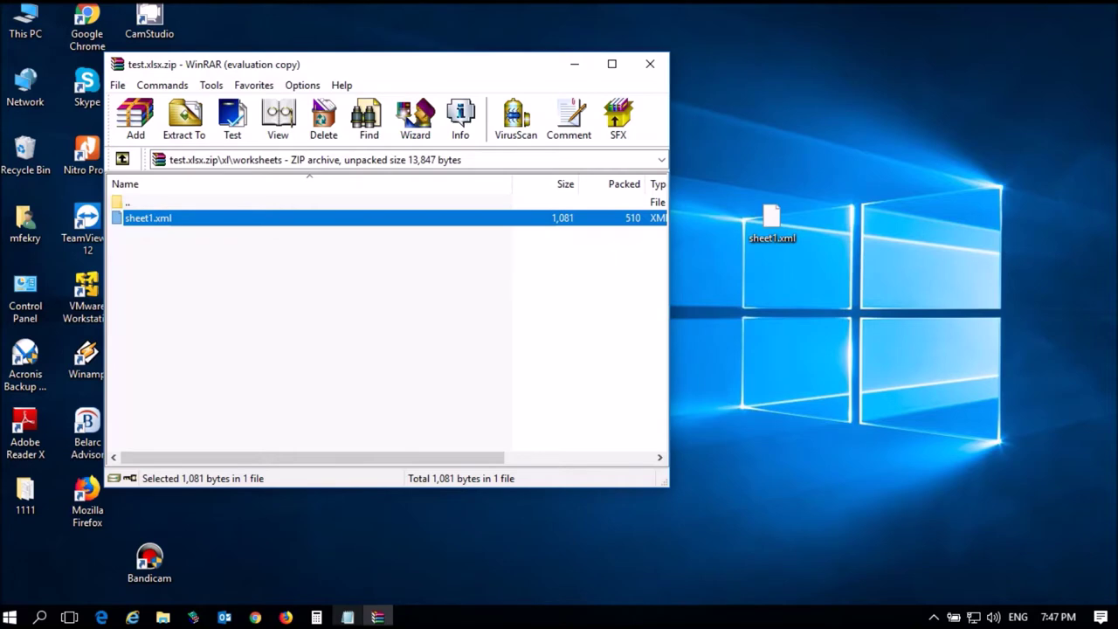
left_click(347, 616)
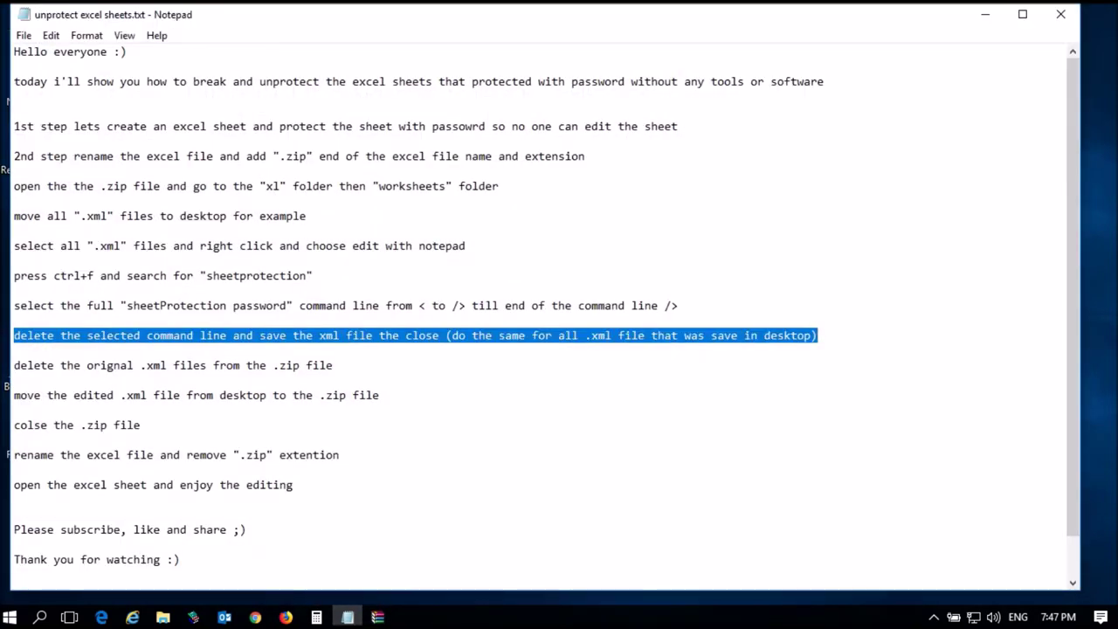
Delete the original sheet1.xml from test.xlsx.zip\xl\worksheets in WinRAR, confirming with Yes.
left_click_drag(14, 365, 333, 365)
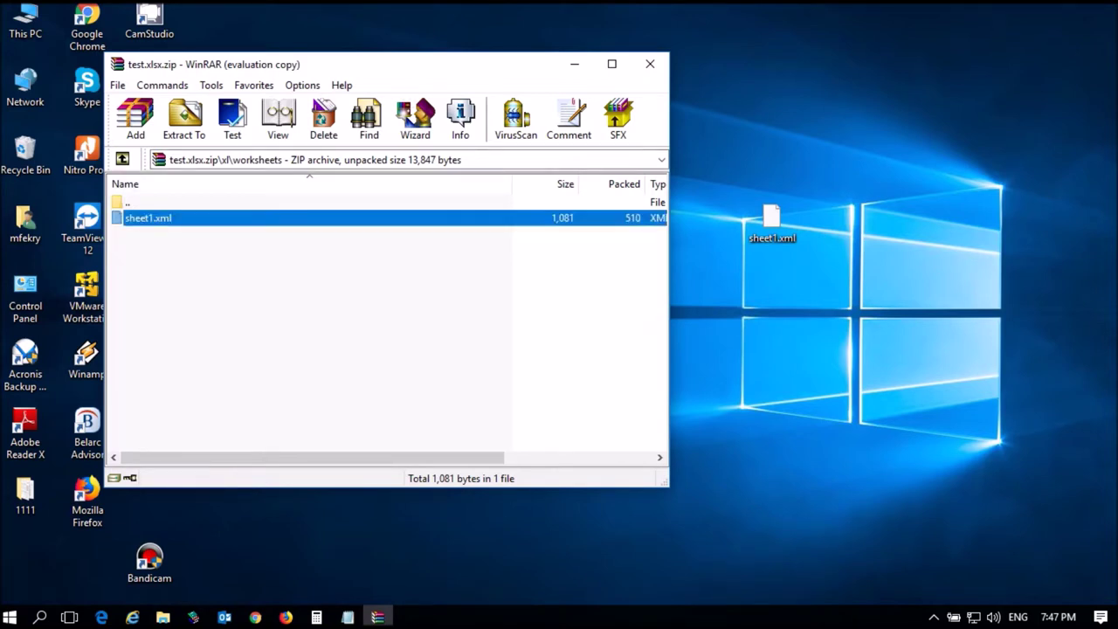
key("Delete")
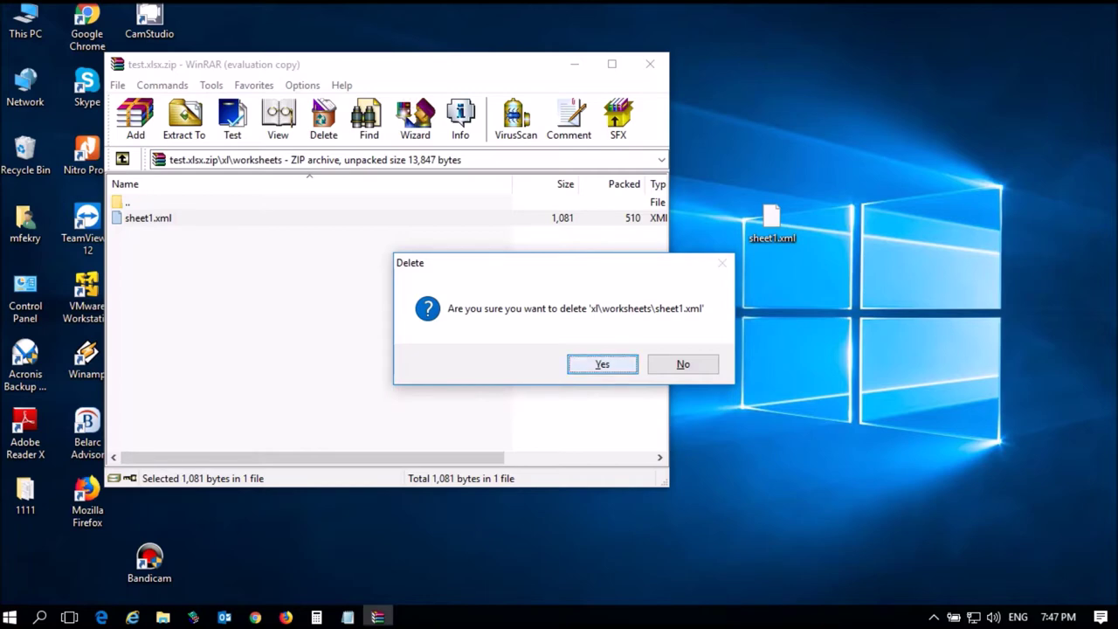
key("Return")
left_click(348, 617)
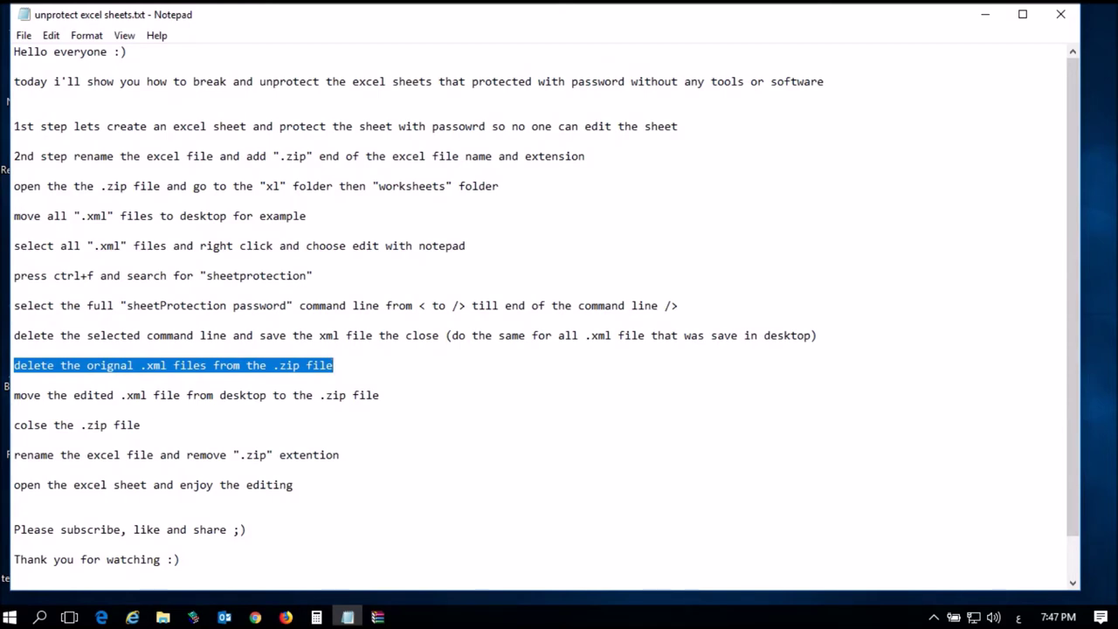
Drag the edited sheet1.xml from the desktop into test.xlsx.zip\xl\worksheets.
left_click_drag(14, 394, 179, 395)
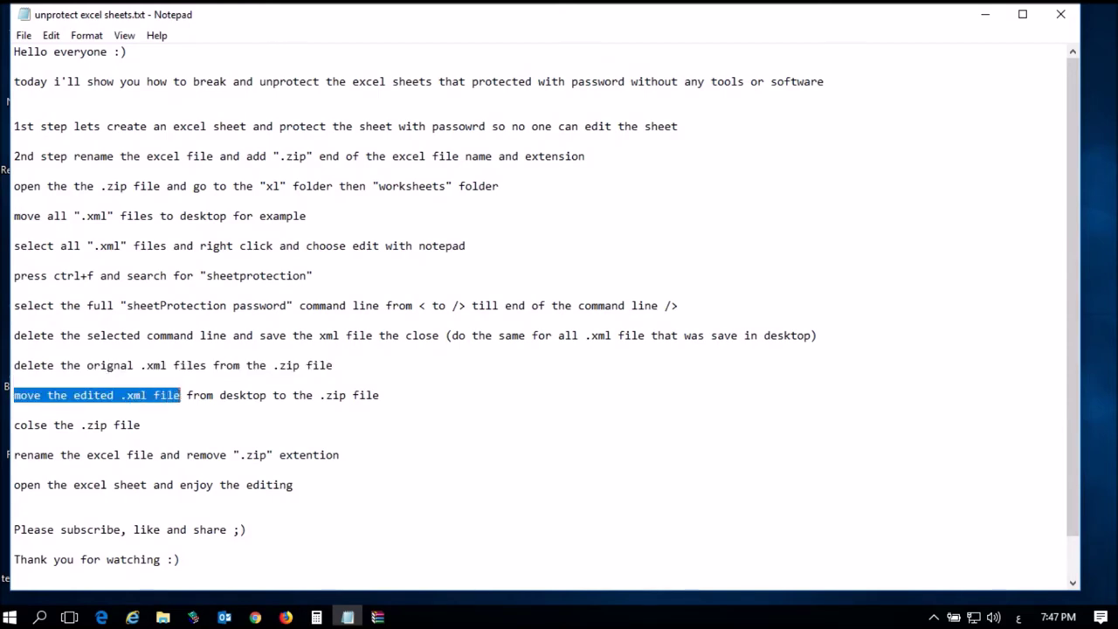
left_click_drag(180, 394, 379, 395)
left_click(985, 14)
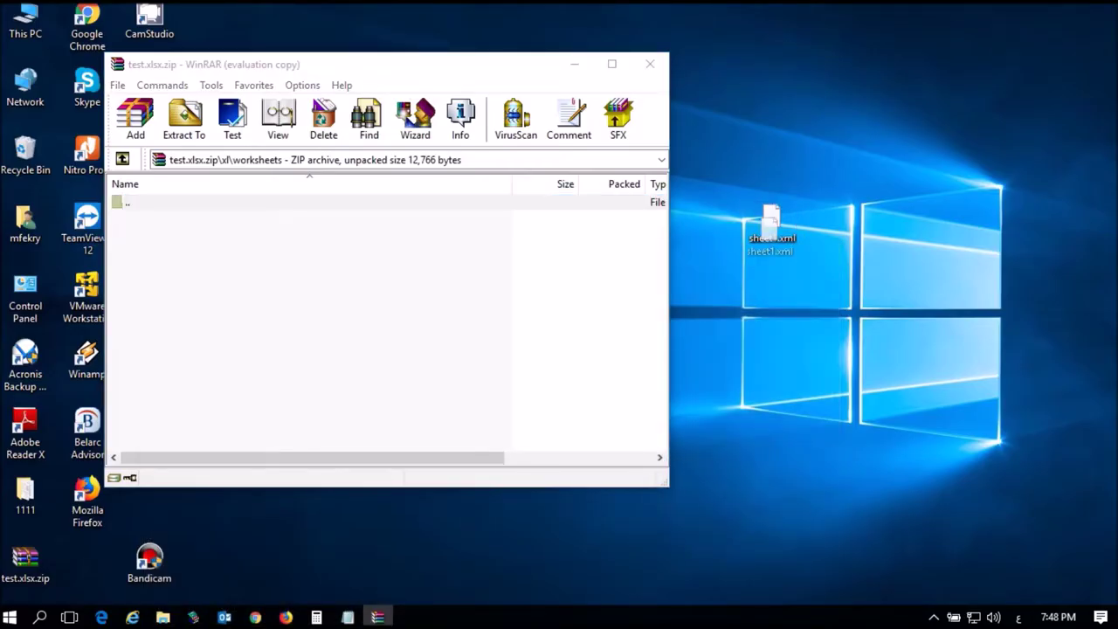
left_click_drag(772, 223, 384, 332)
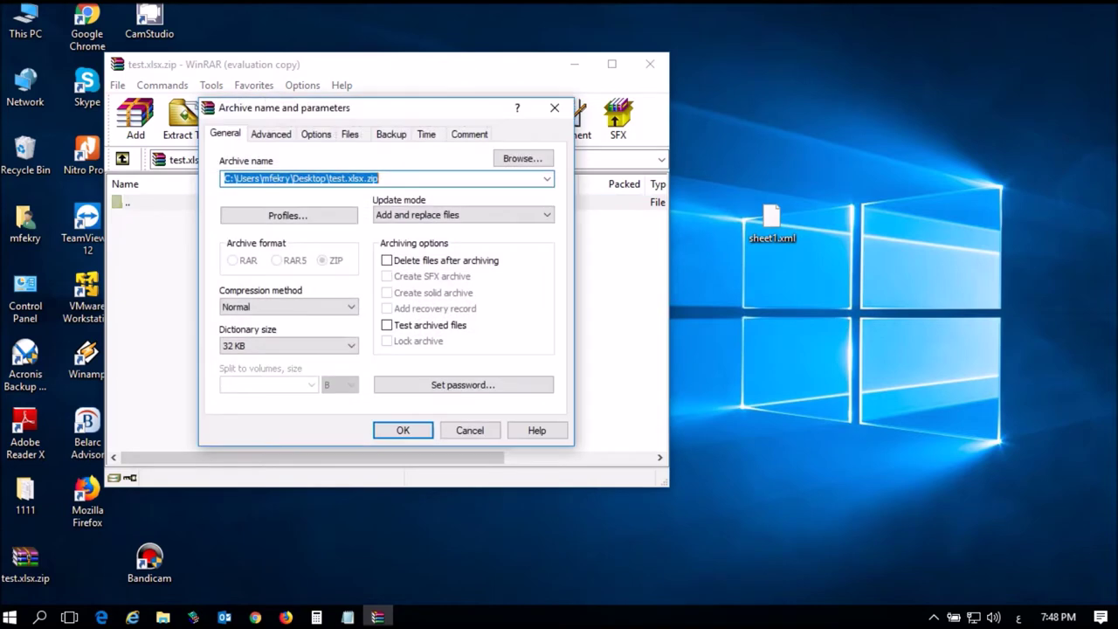
key("Return")
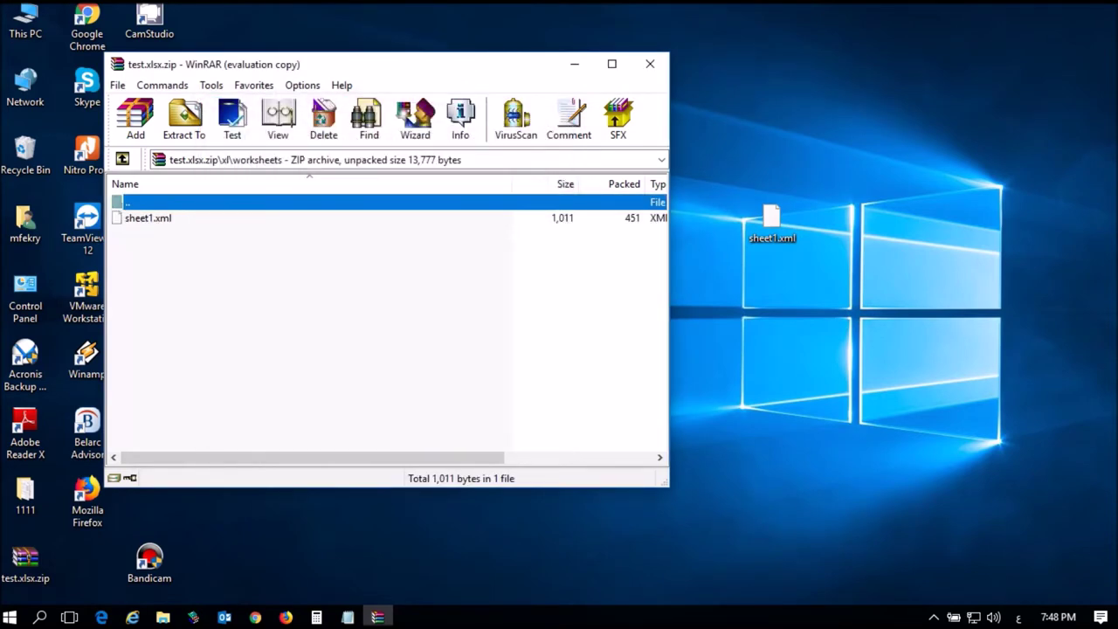
left_click(148, 218)
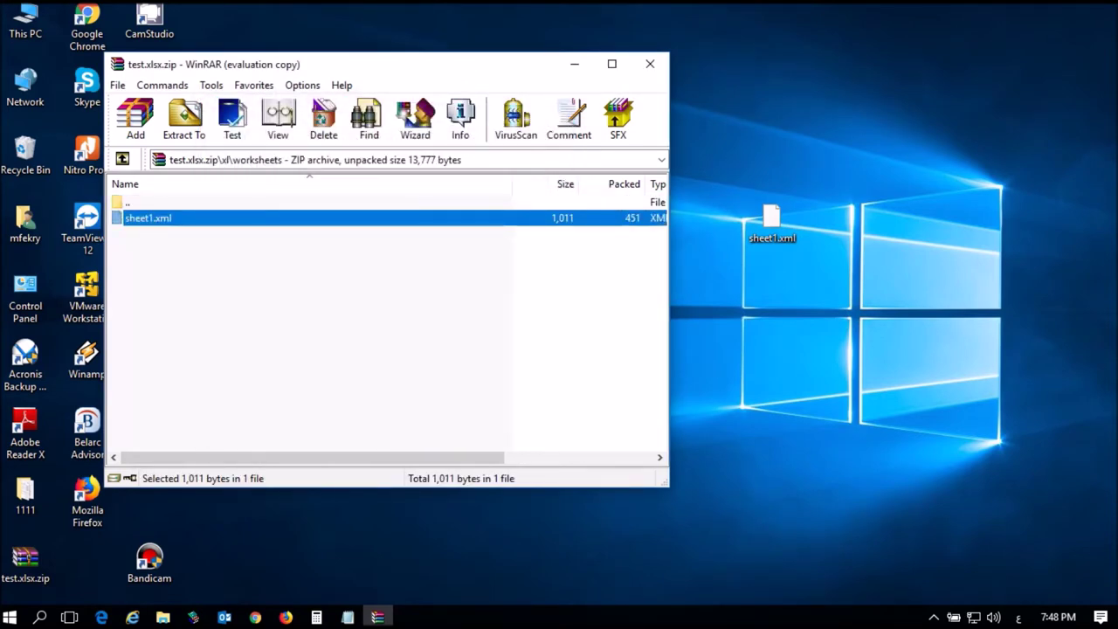
left_click(348, 616)
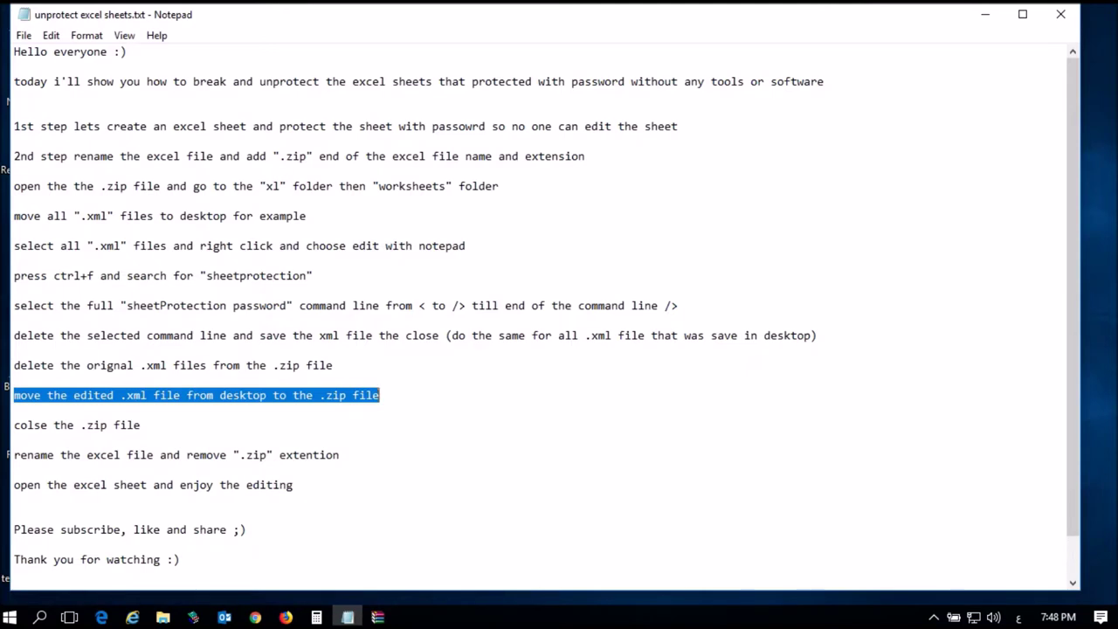
Close the test.xlsx.zip archive in WinRAR and mark the file-renaming note.
left_click_drag(14, 424, 141, 424)
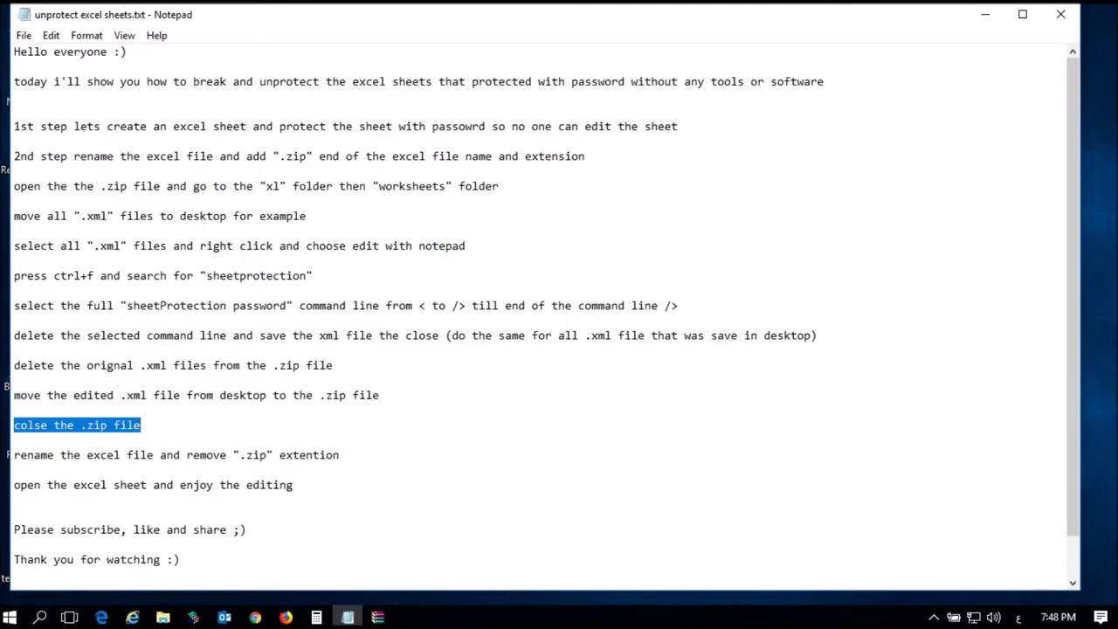
left_click(984, 14)
left_click(652, 65)
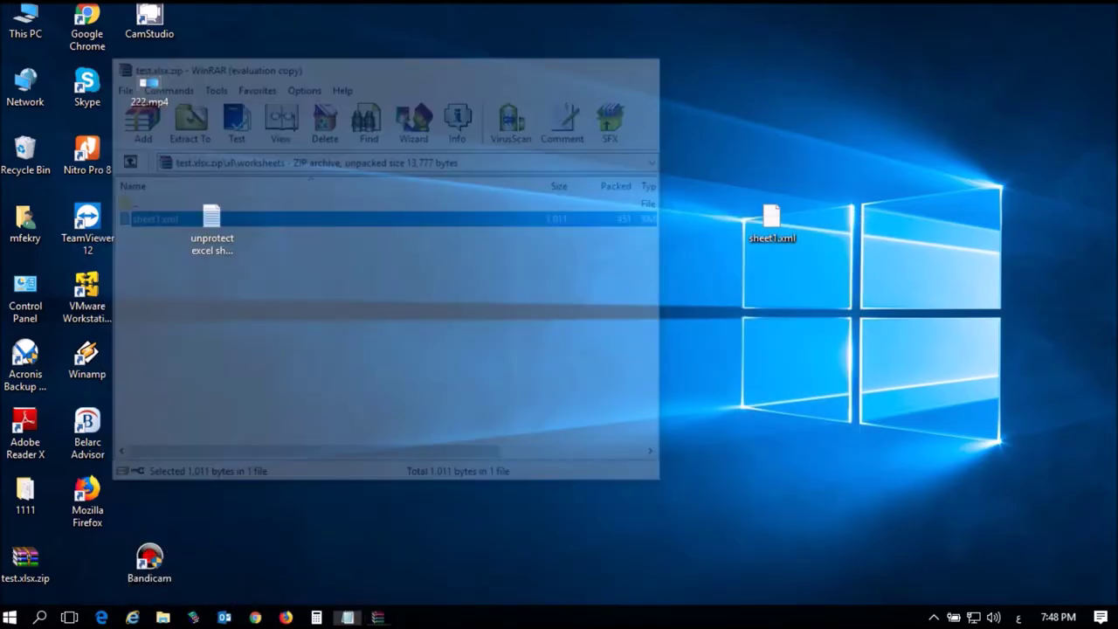
left_click(348, 616)
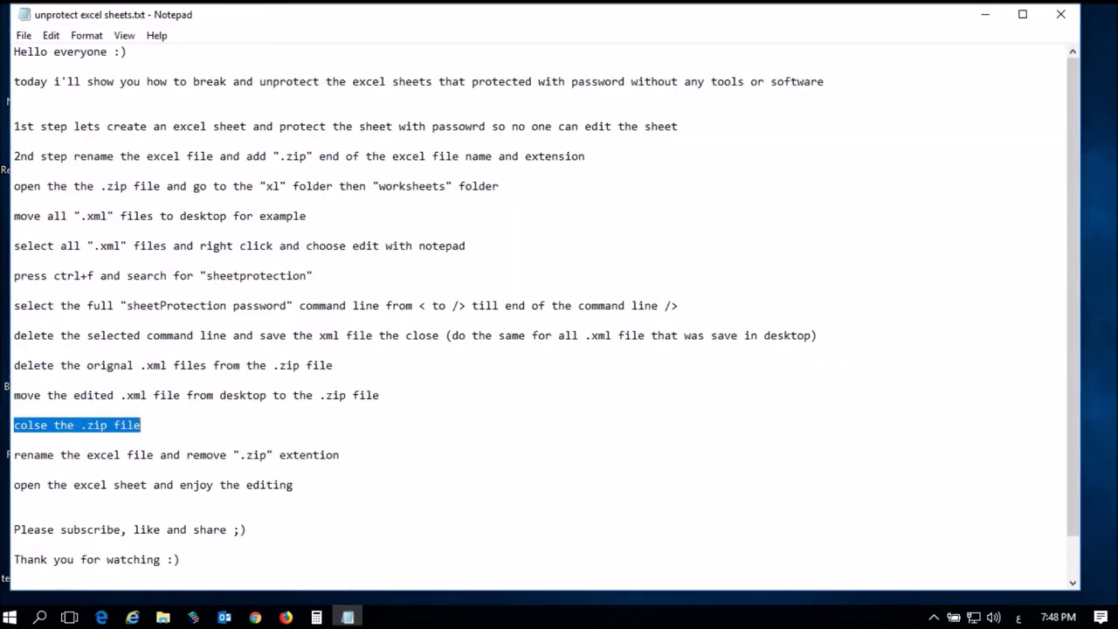
left_click_drag(14, 455, 346, 454)
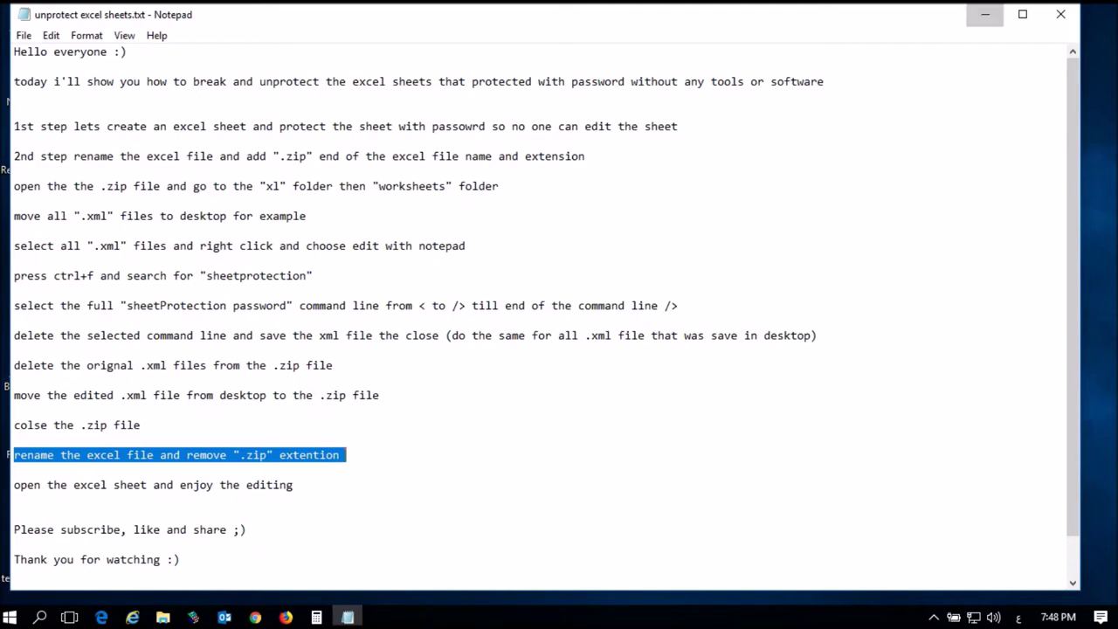
Rename test.xlsx.zip on the desktop to test.xlsx, accepting the extension-change warning.
left_click(985, 14)
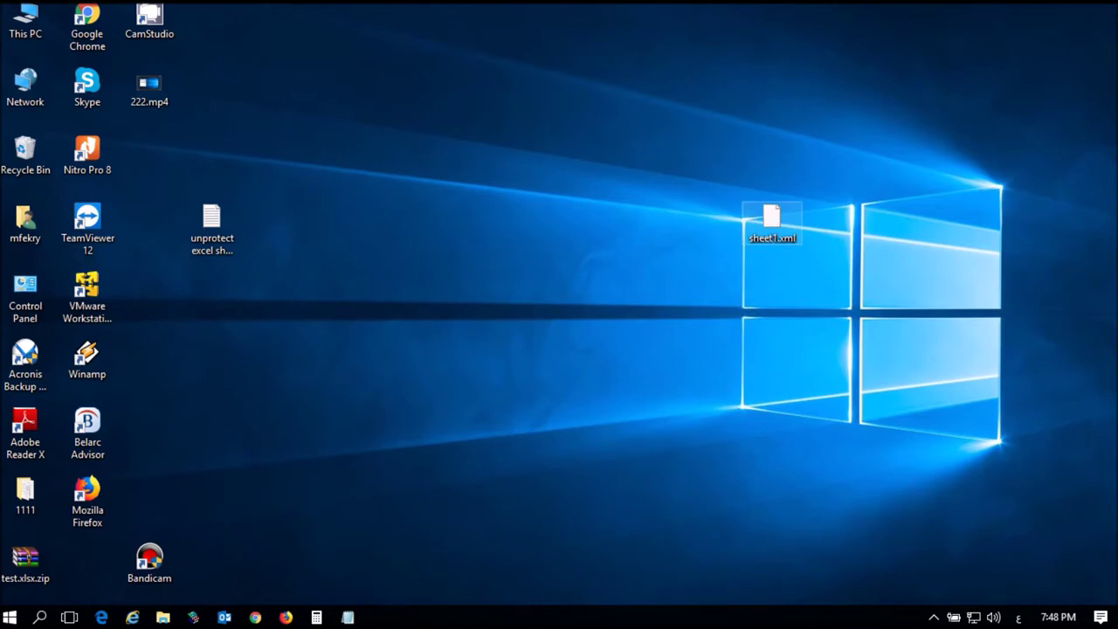
left_click_drag(26, 557, 523, 220)
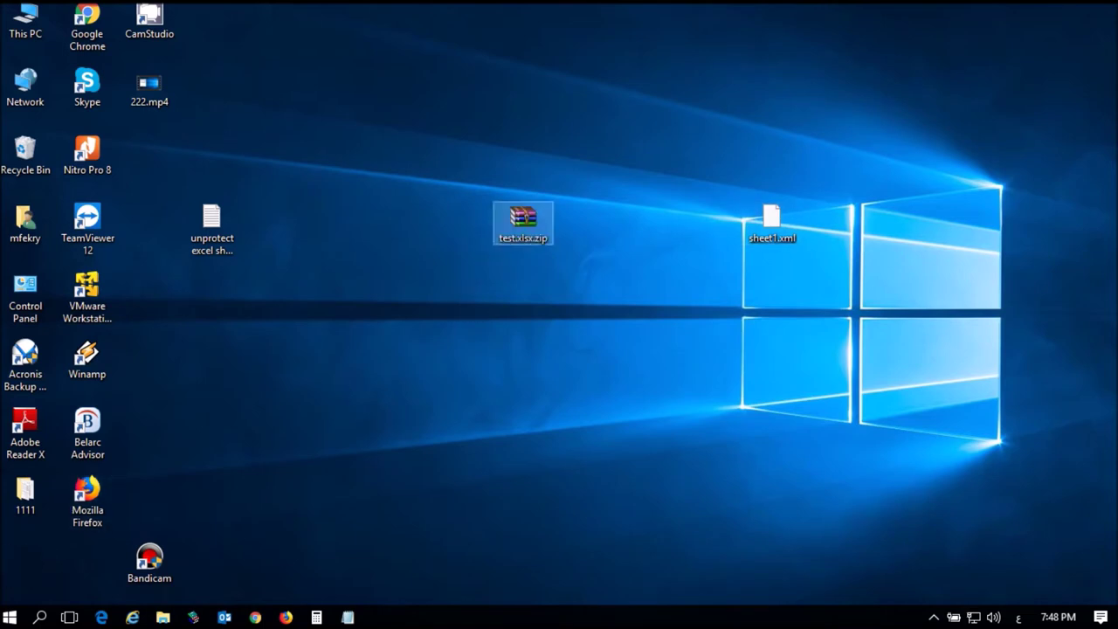
key("F2")
key("End")
key("shift+Left")
key("shift+Left")
key("shift+Left")
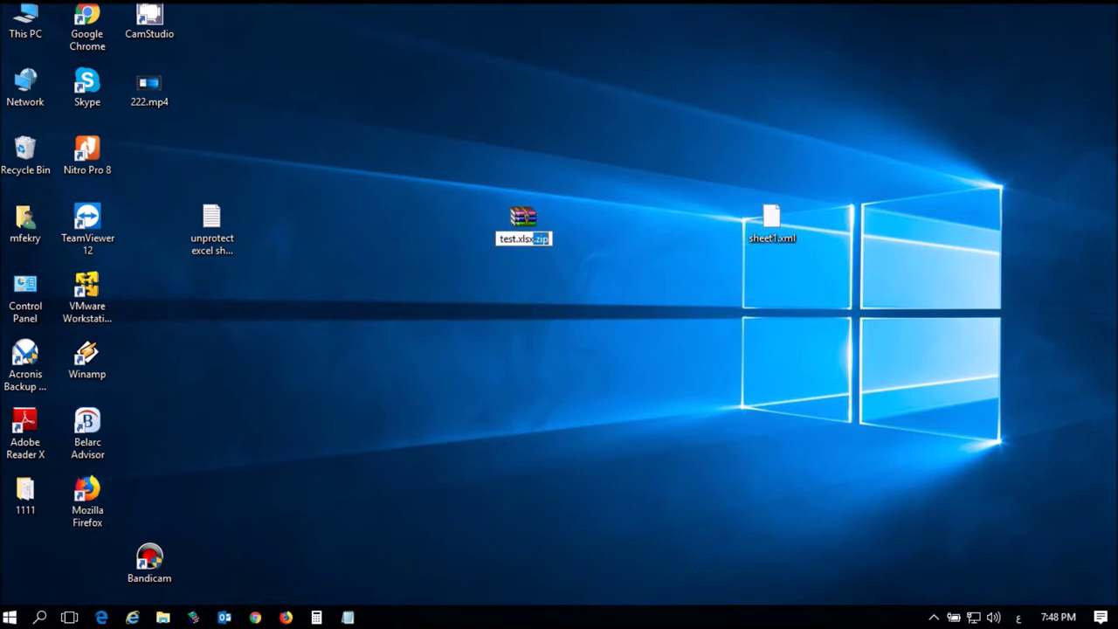
key("BackSpace")
key("BackSpace")
key("Return")
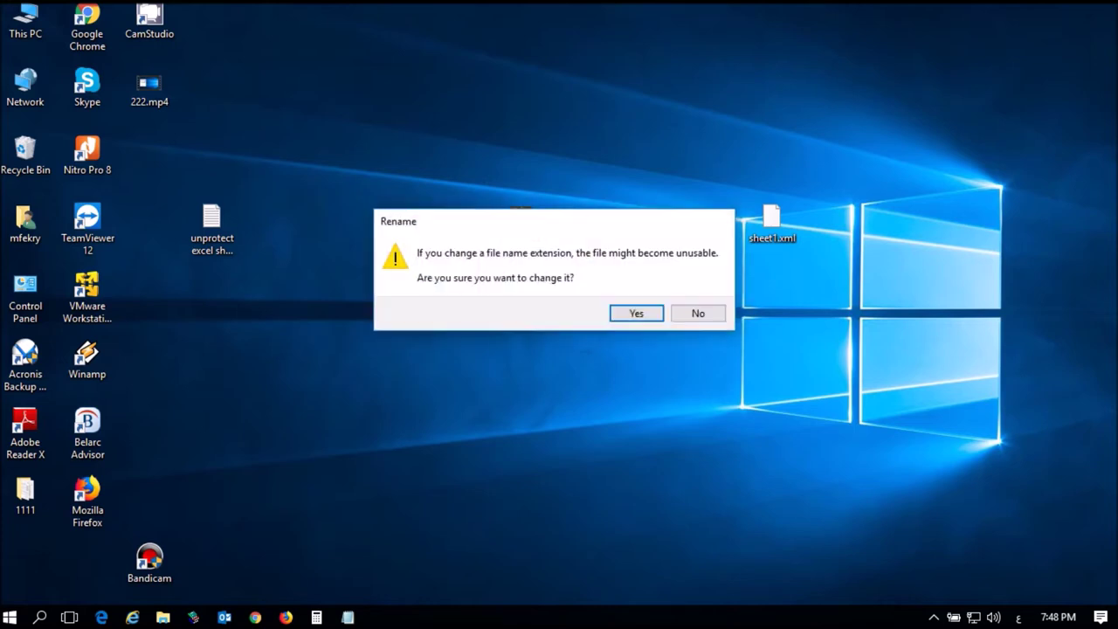
key("Return")
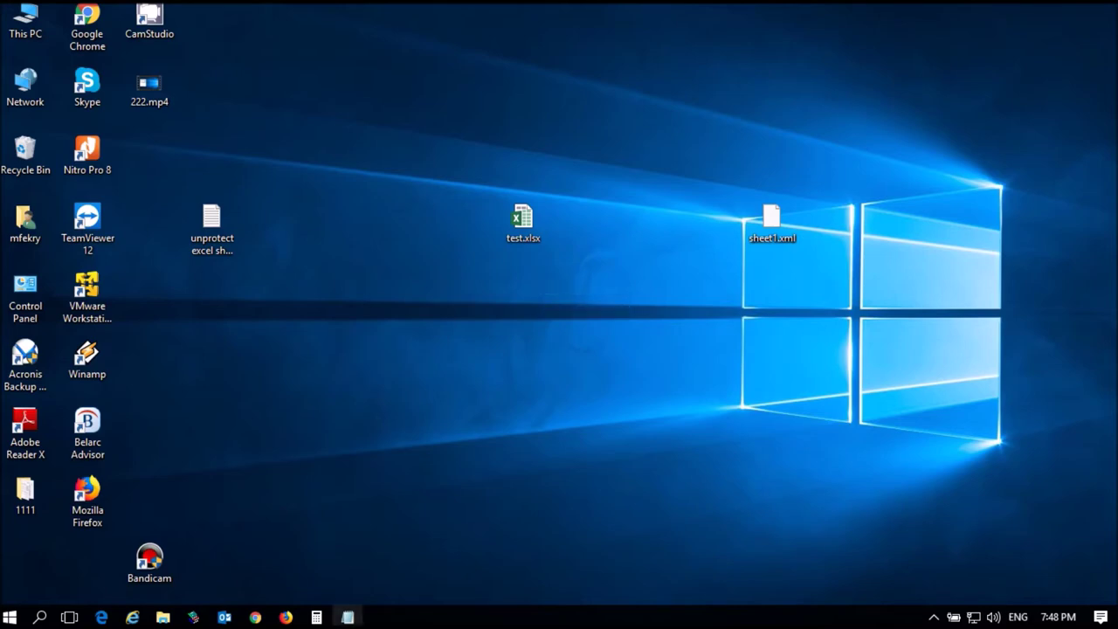
Highlight the note about opening the sheet, then minimize Notepad.
left_click(347, 616)
left_click_drag(13, 484, 293, 485)
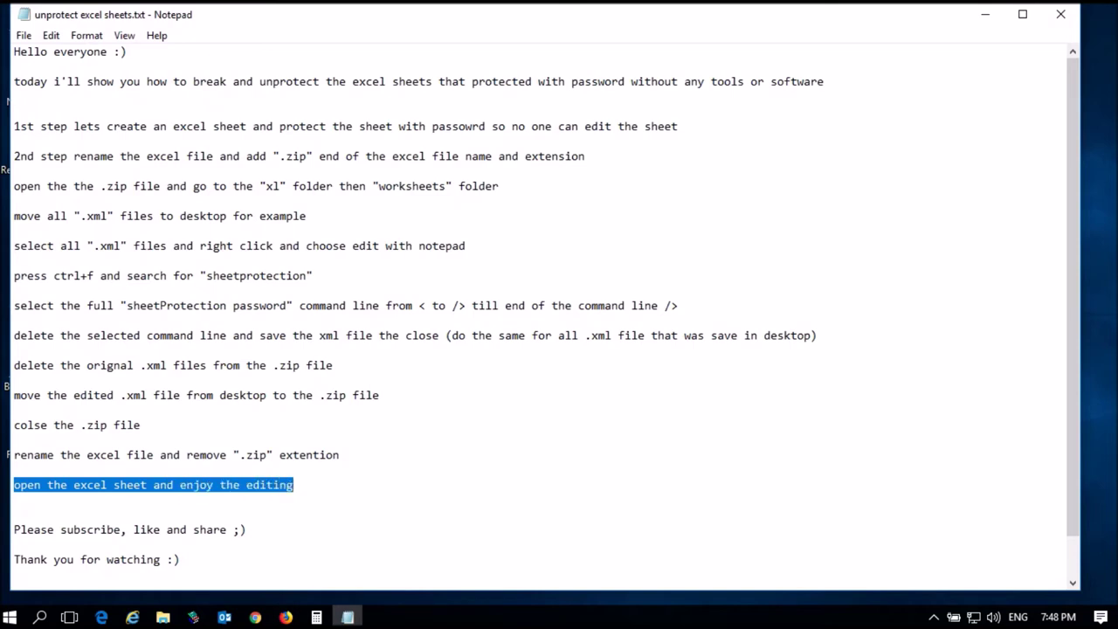
left_click(984, 14)
Open test.xlsx and enter 'deddd' in I11 and 22222 in I6 and I9.
double_click(523, 223)
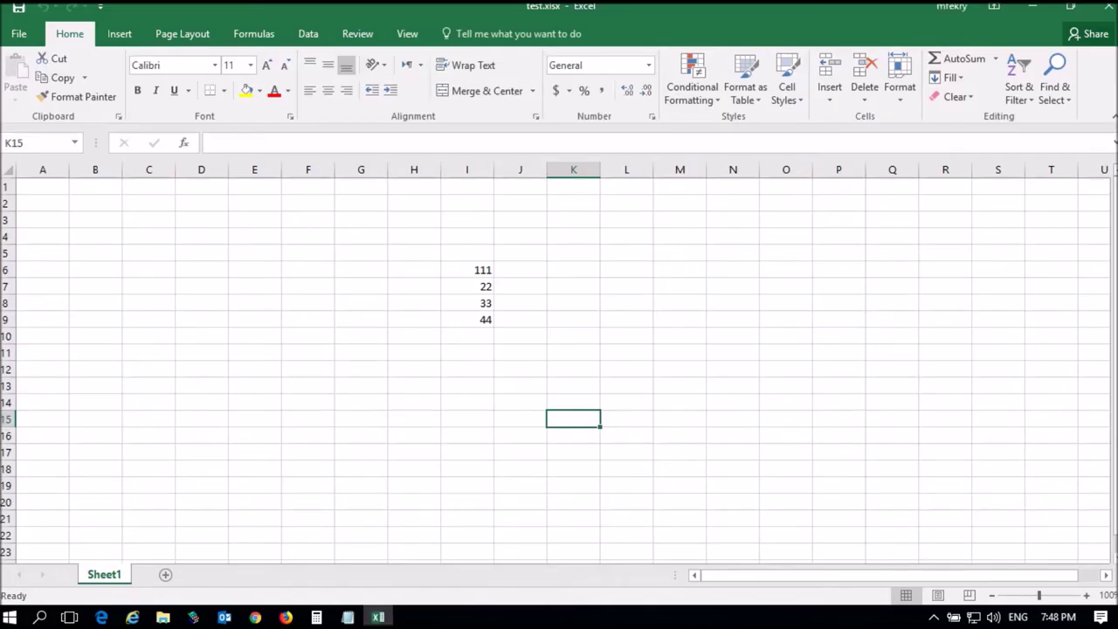
left_click(466, 351)
type("deddd")
left_click(516, 368)
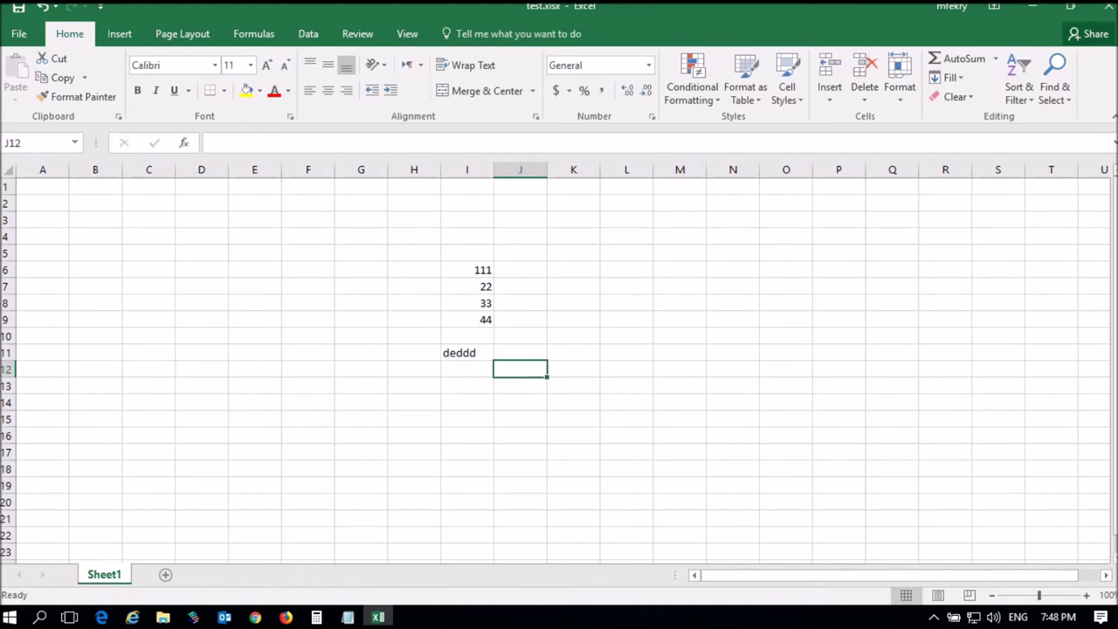
left_click(466, 269)
type("22222")
left_click(573, 319)
left_click(467, 319)
type("22222")
left_click(573, 286)
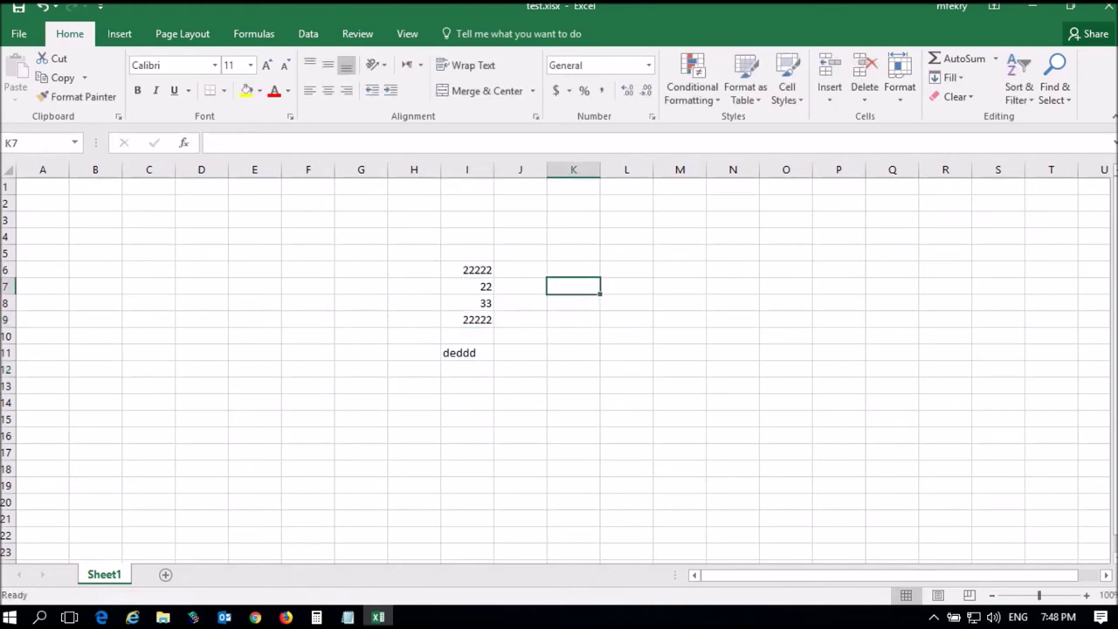
Check the Review > Protect Sheet dialog and cancel it without protecting.
left_click(357, 33)
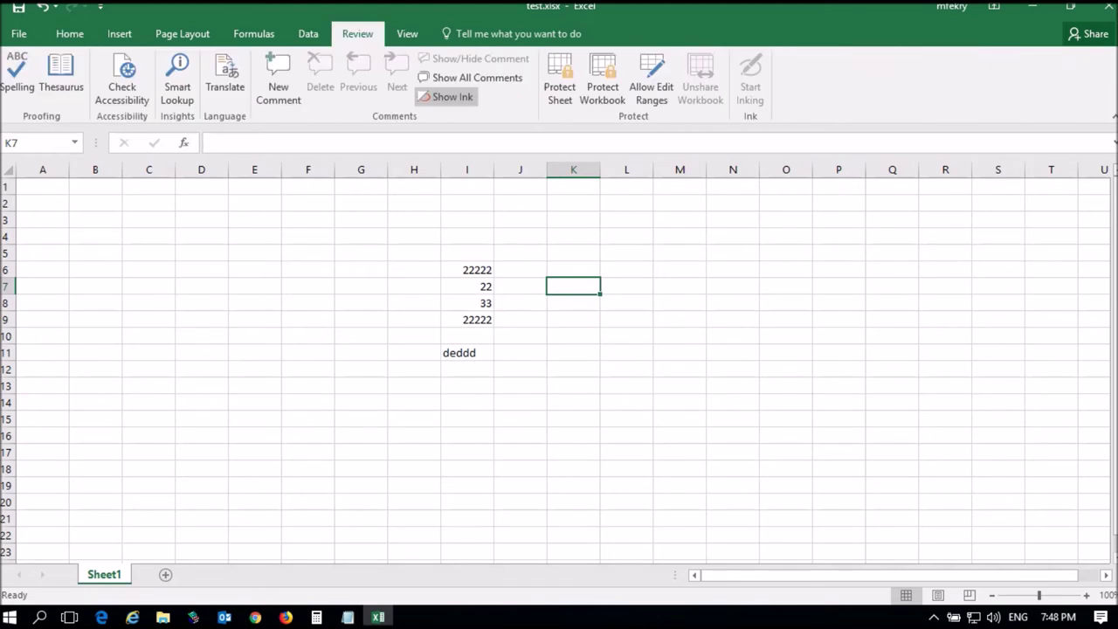
left_click(559, 79)
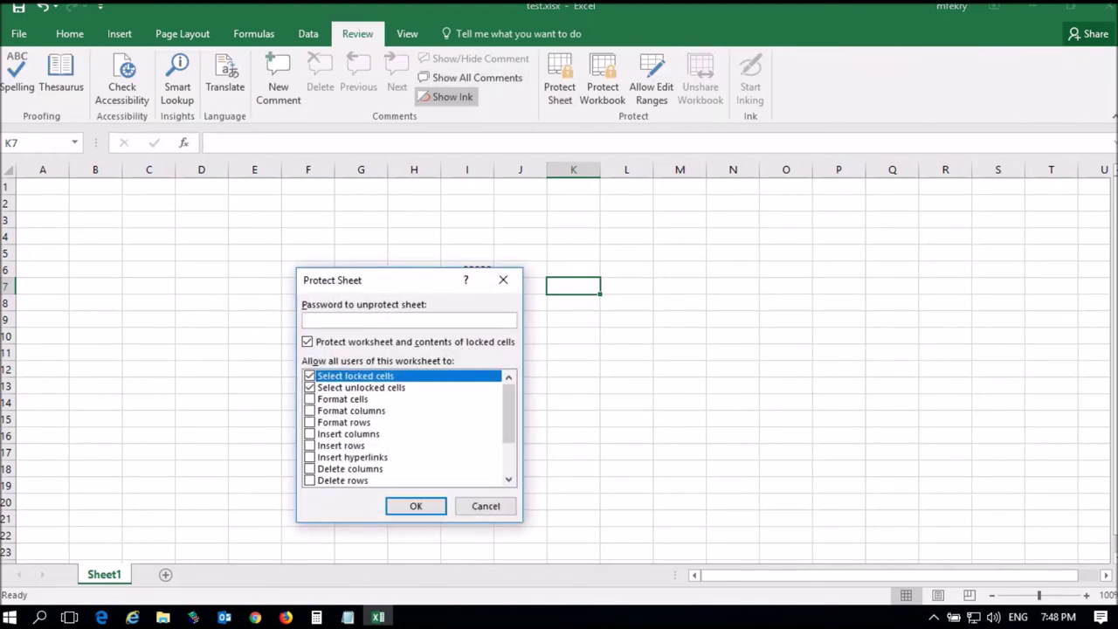
left_click(485, 505)
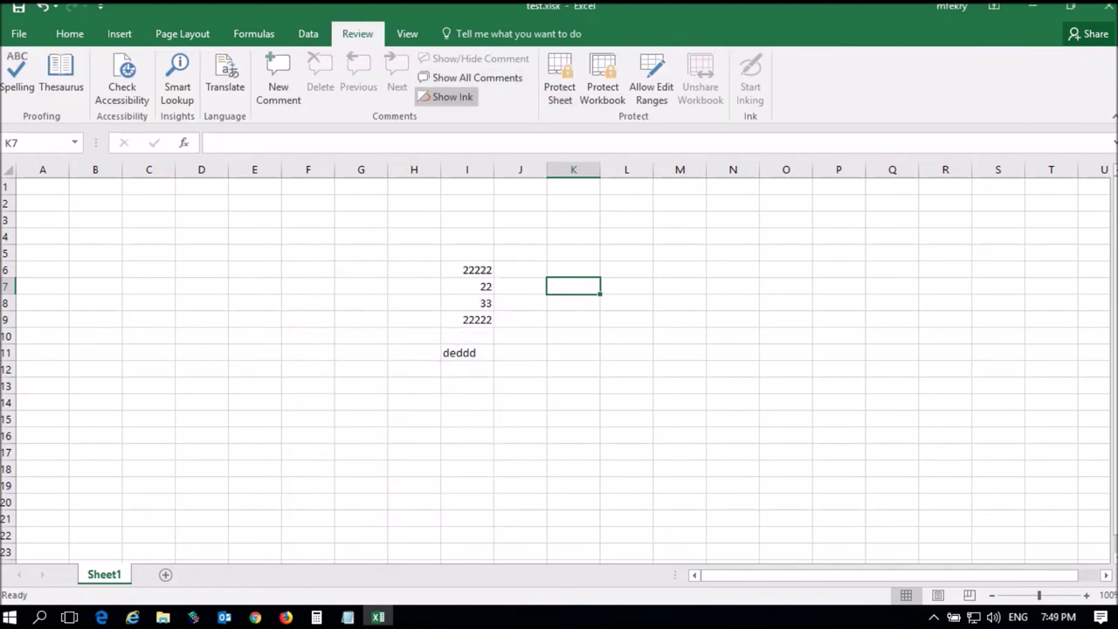
Type a note in I4 that the sheet password was removed, then close Excel without saving.
left_click(466, 236)
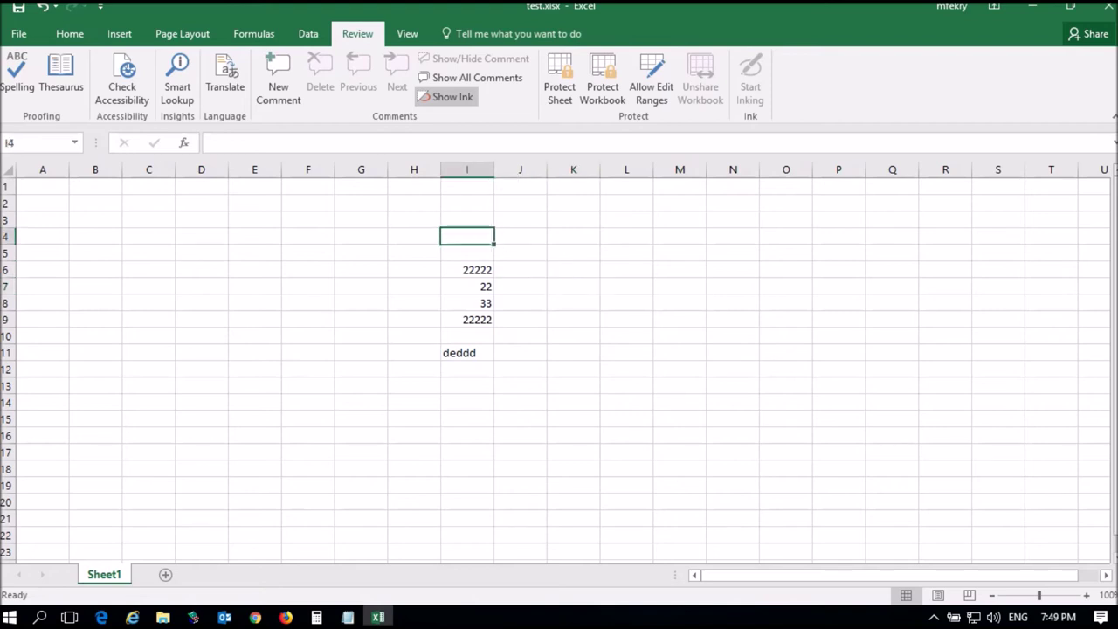
type("the pro")
type("tected sheet ")
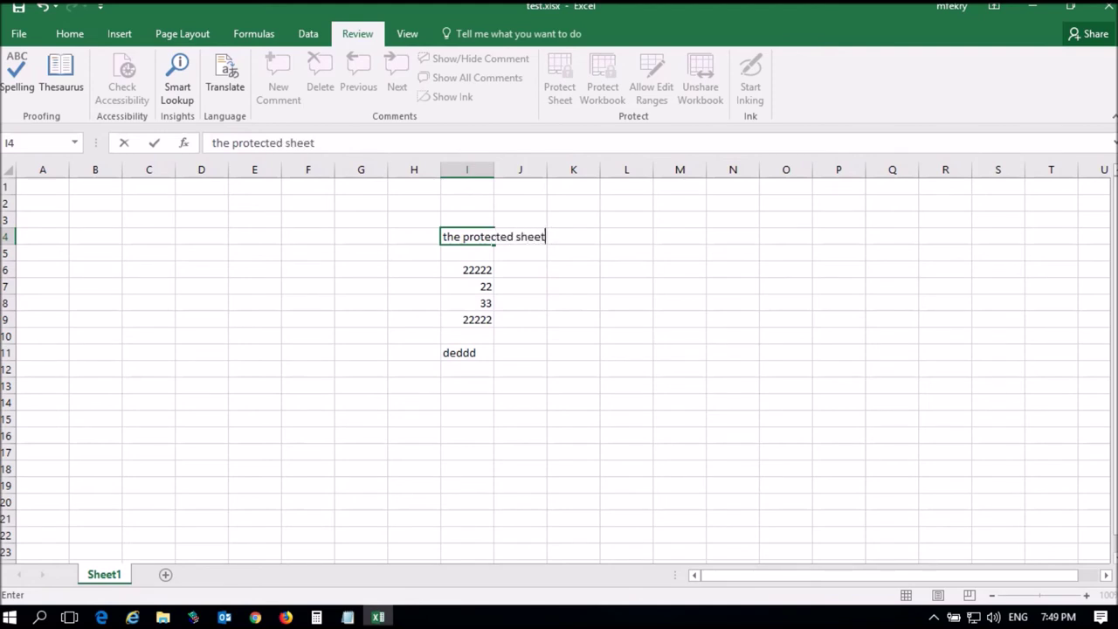
type("password ")
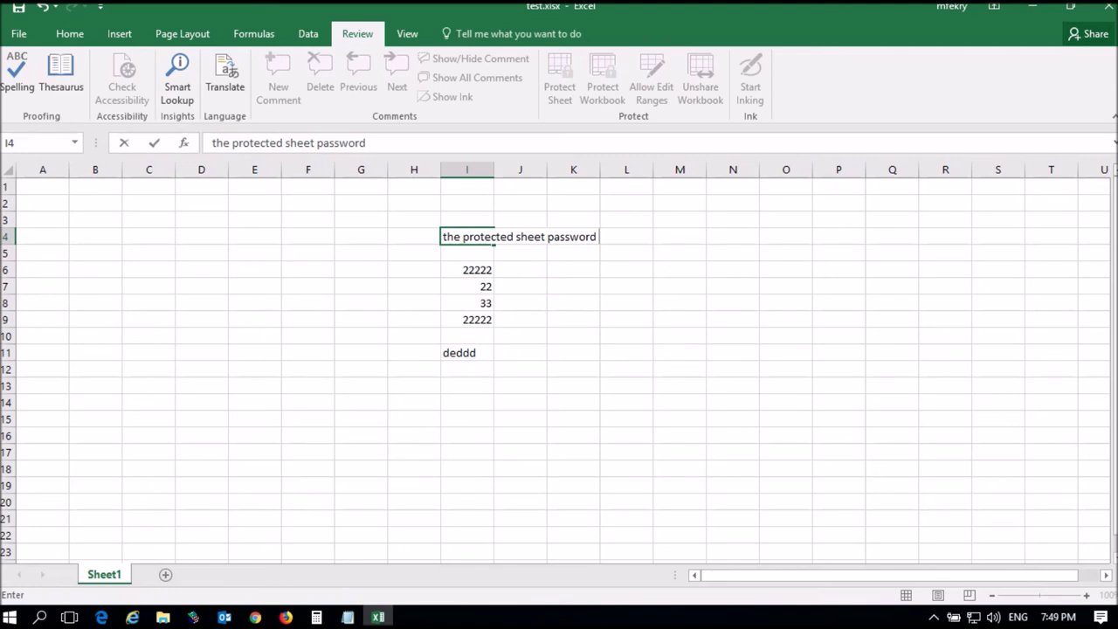
type("removed :)")
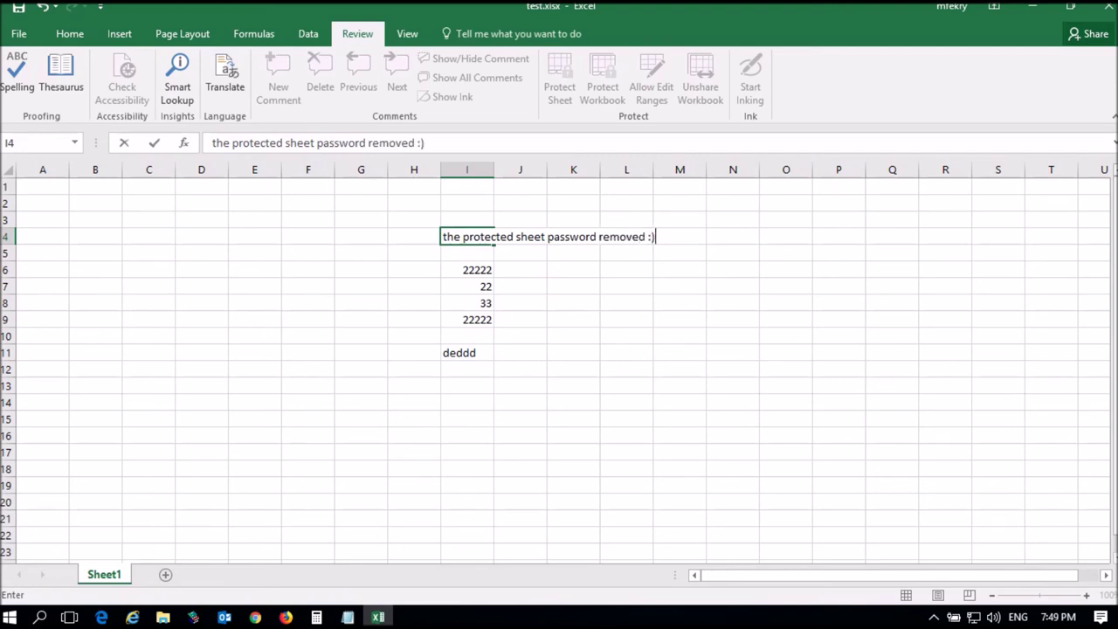
left_click(626, 285)
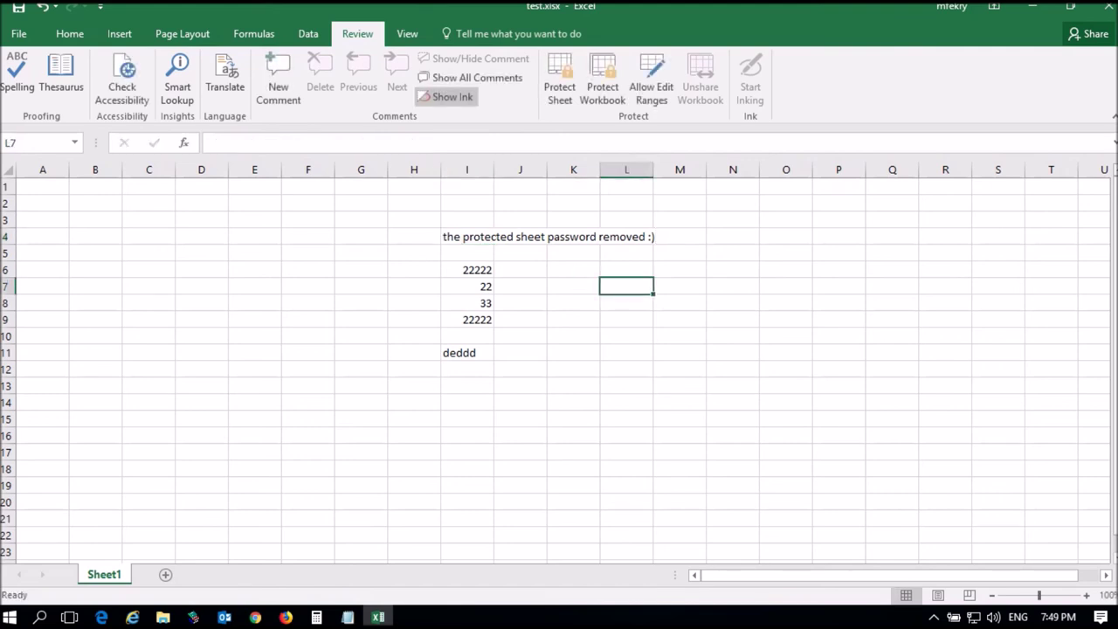
left_click(1104, 7)
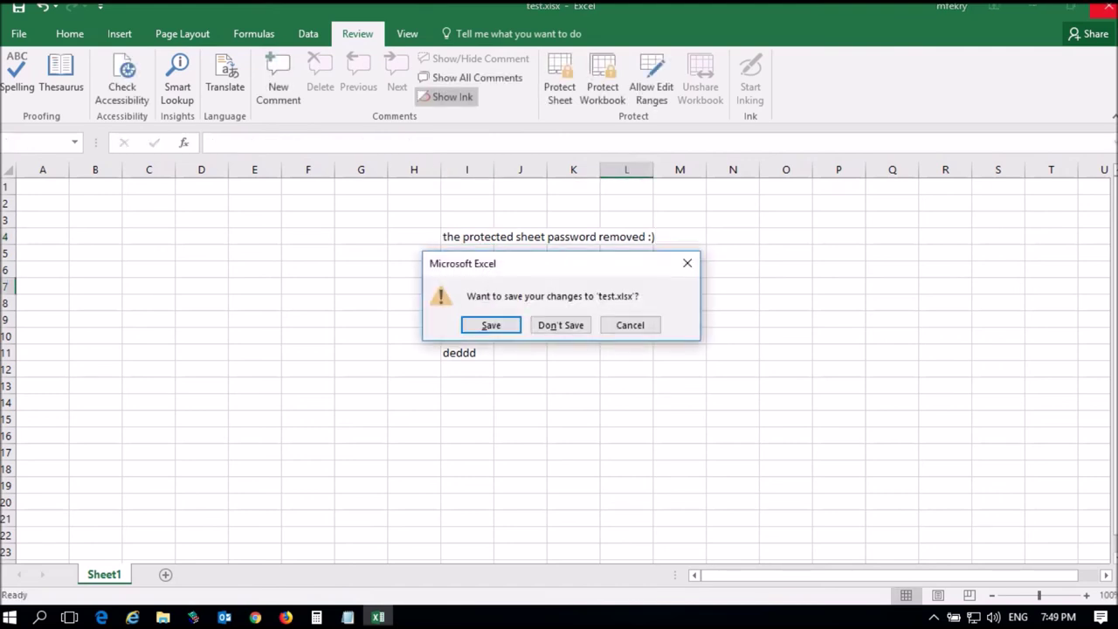
left_click(561, 325)
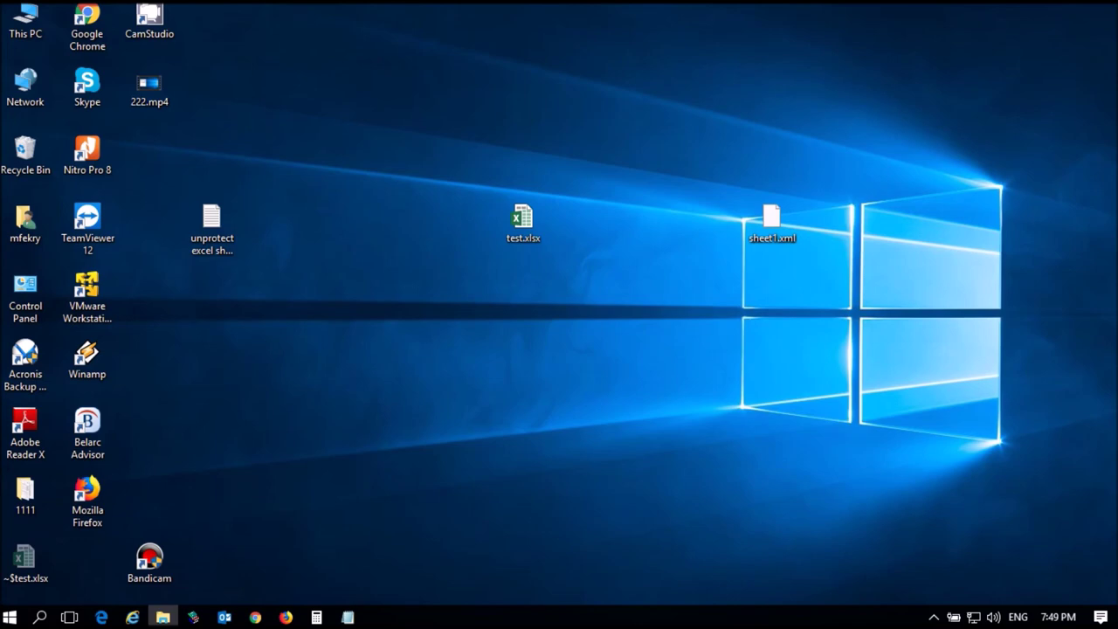
Restore the Notepad guide and select its 'Please subscribe' and 'Thank you for watching' lines.
left_click(348, 616)
scroll(546, 317, "down", 1)
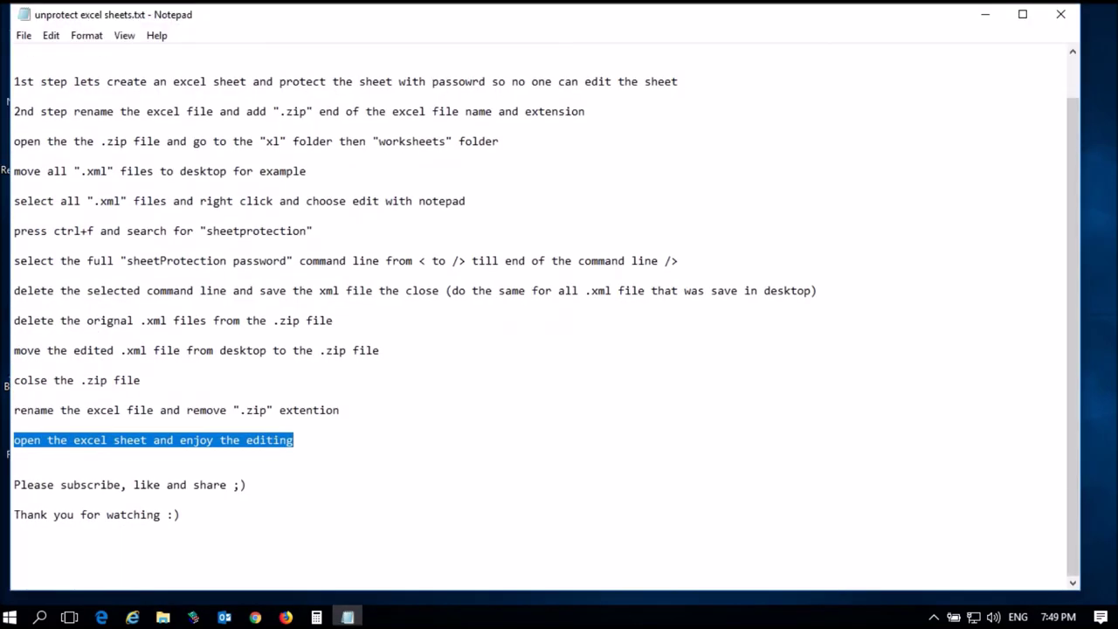
left_click_drag(14, 484, 247, 484)
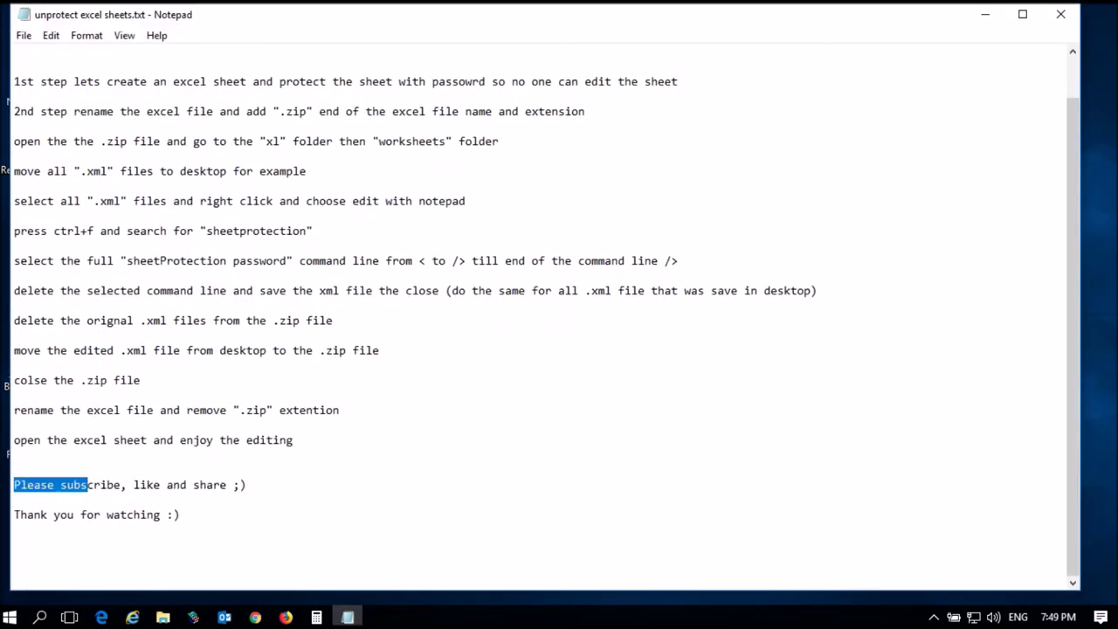
left_click_drag(247, 484, 248, 484)
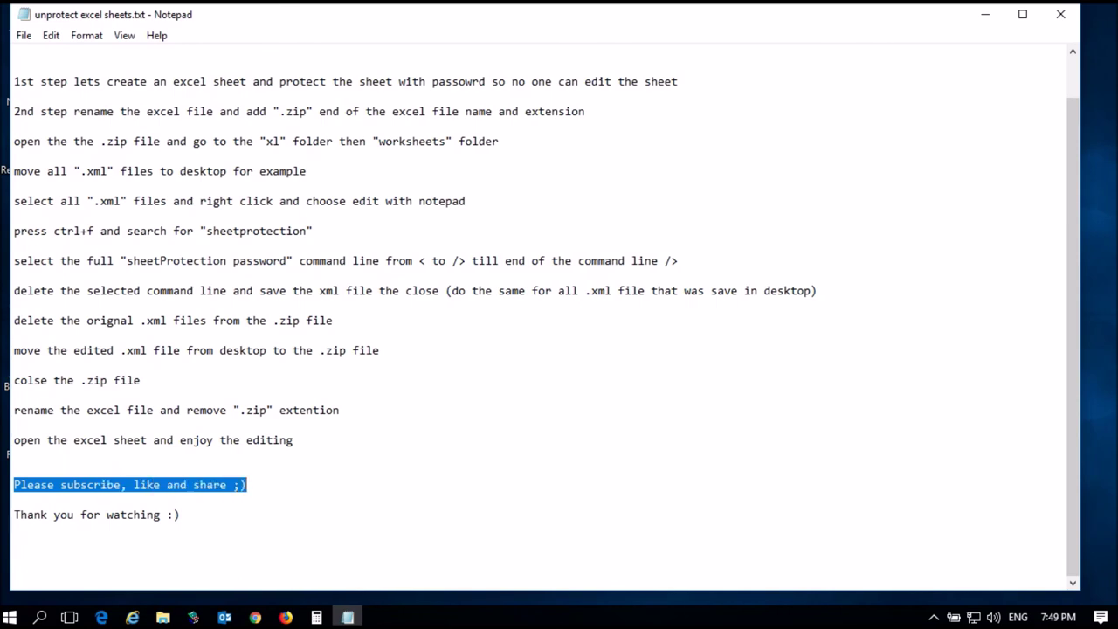
left_click_drag(14, 514, 180, 514)
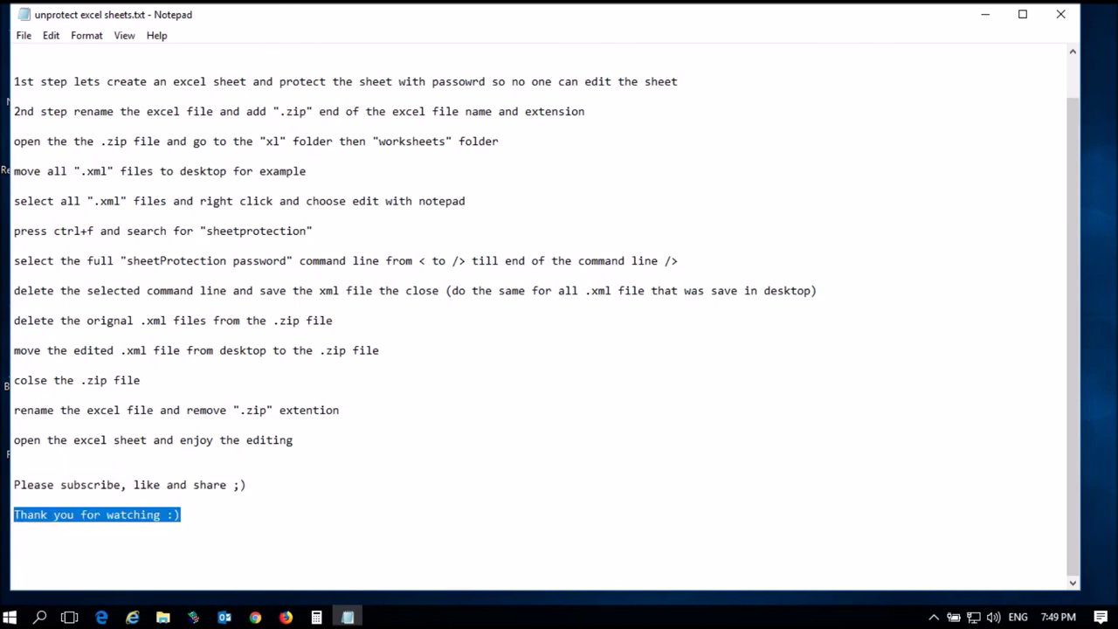
left_click_drag(180, 514, 180, 514)
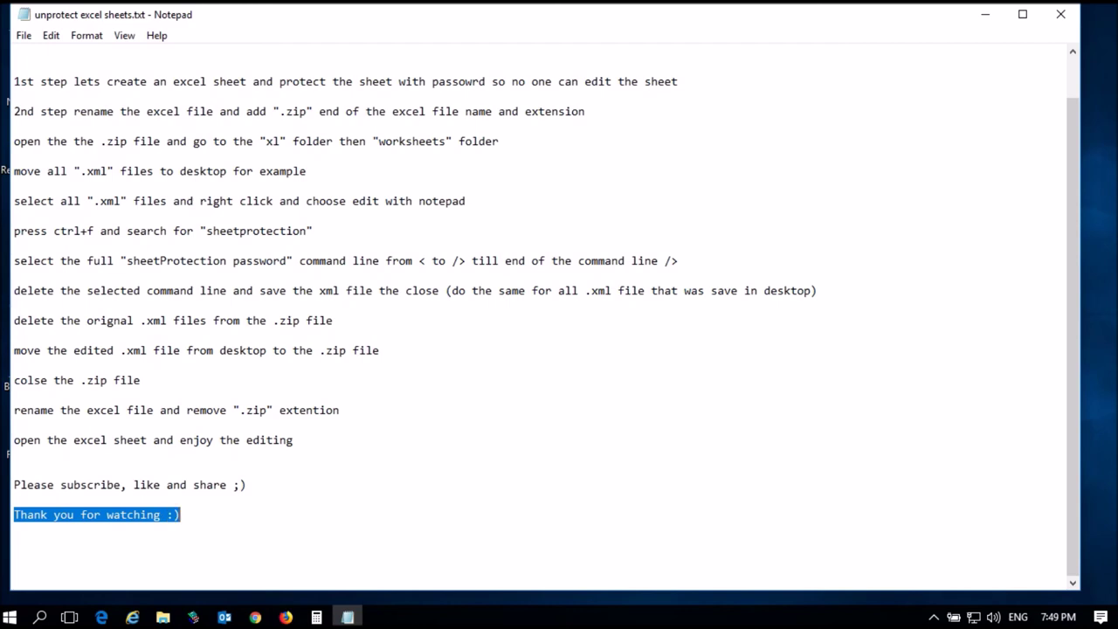